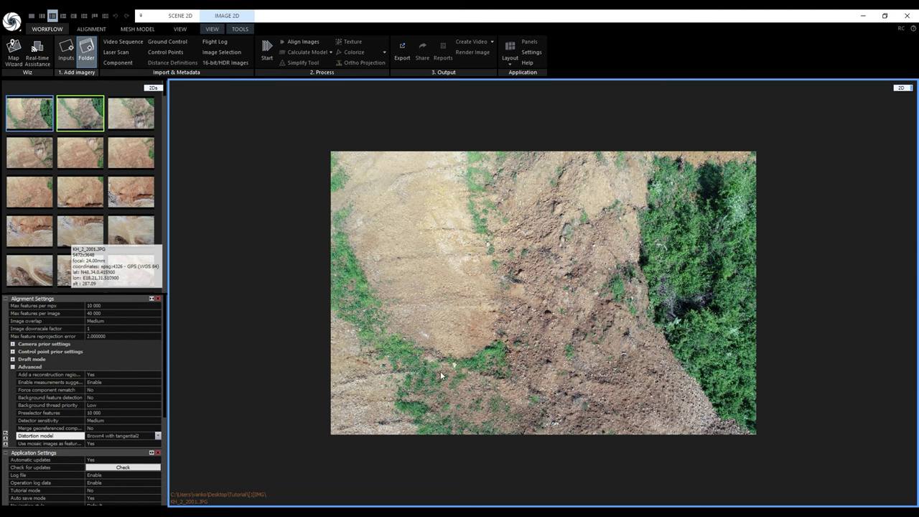
From the Tools tab's Constraints group, generate suggested image measurements for the six ground control points
scroll(114, 194, down, 8)
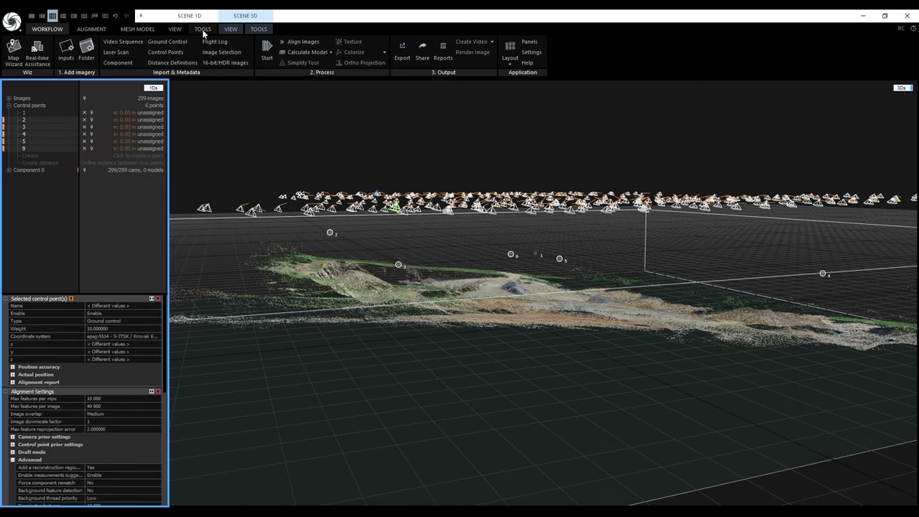
click(203, 29)
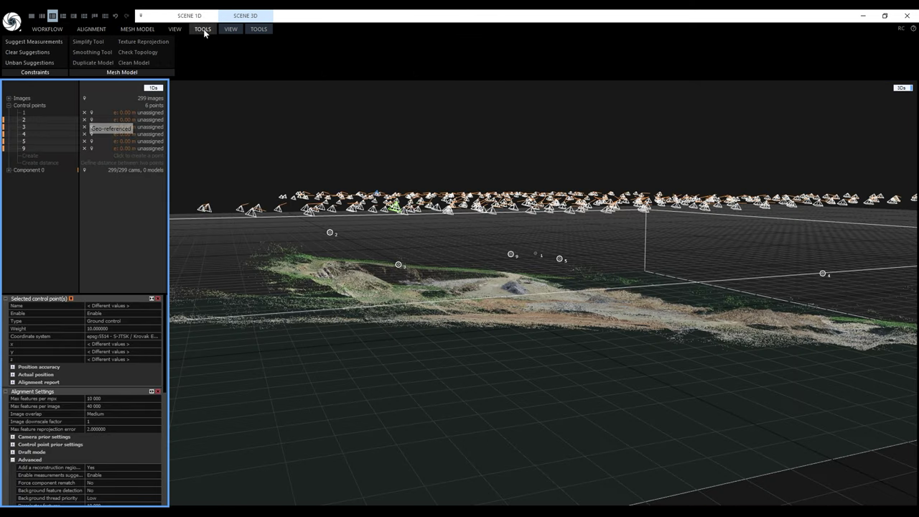
click(51, 41)
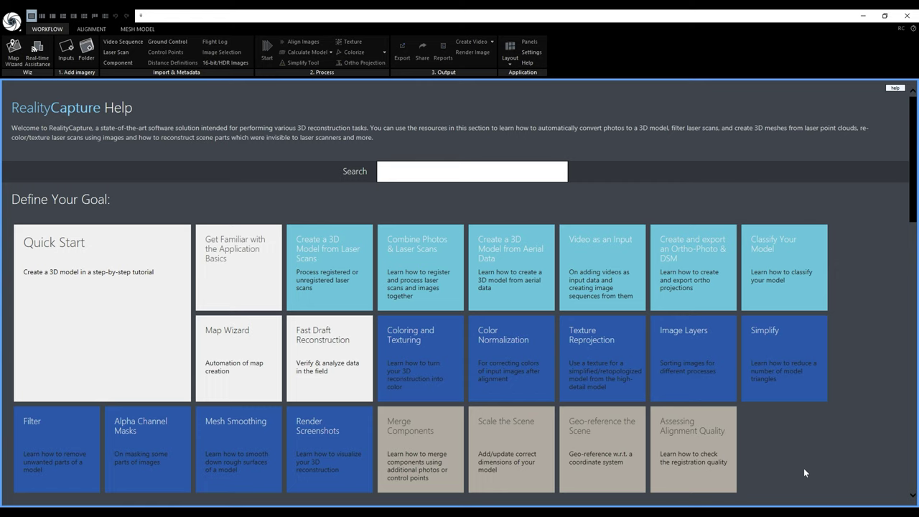
Switch to a two-pane layout and set project and output coordinate systems to epsg:5514 S-JTSK / Krovak East North
click(52, 16)
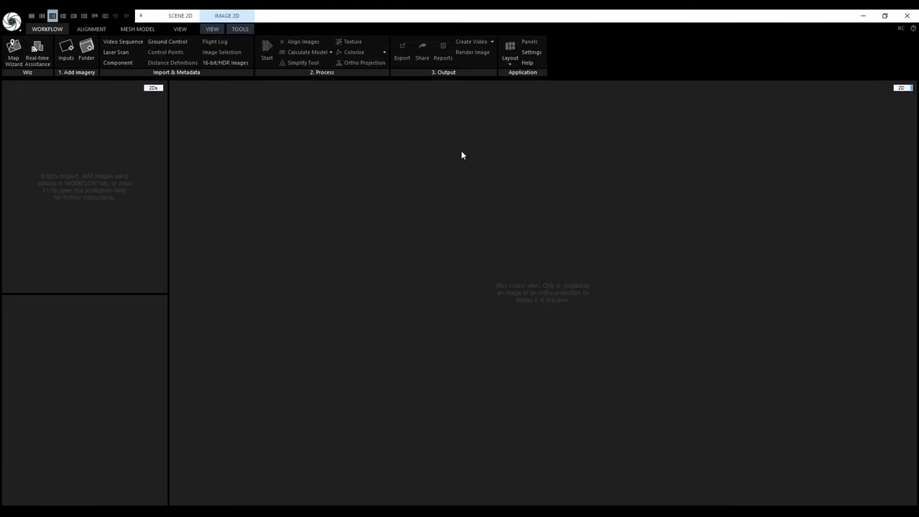
click(531, 51)
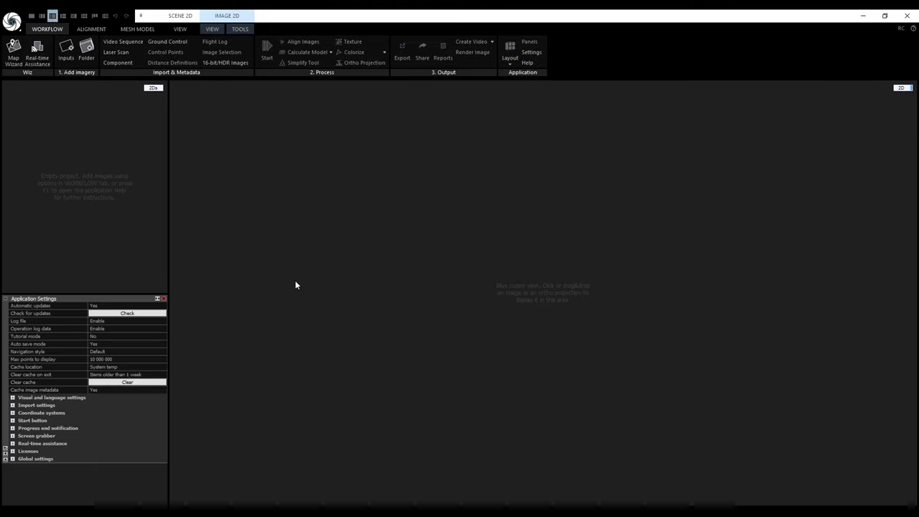
click(12, 413)
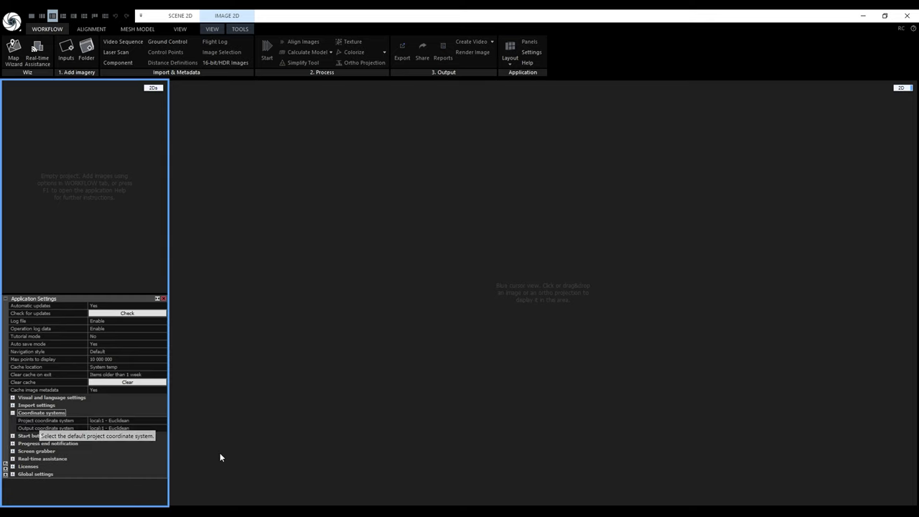
click(164, 420)
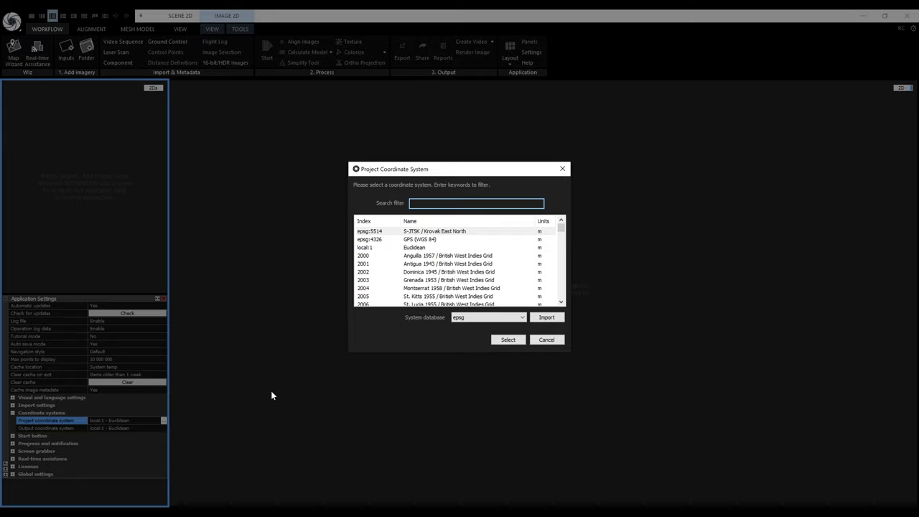
text(5514)
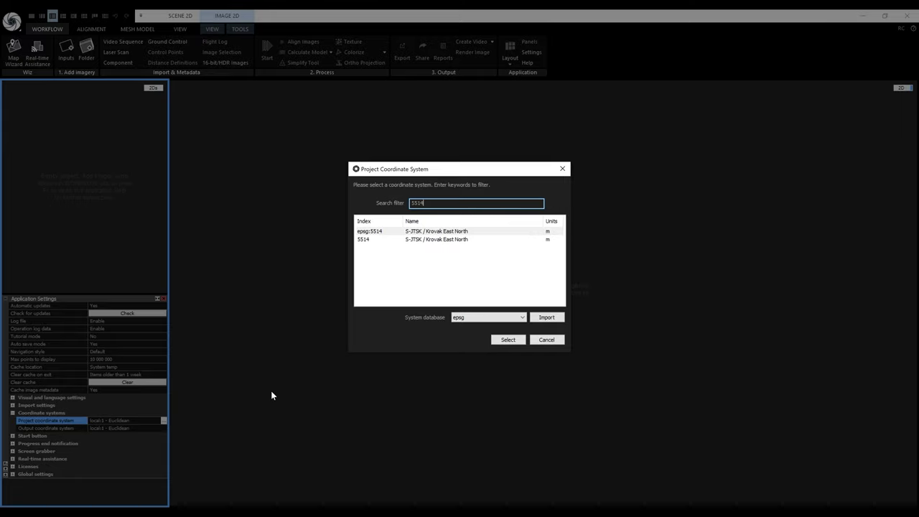
click(458, 232)
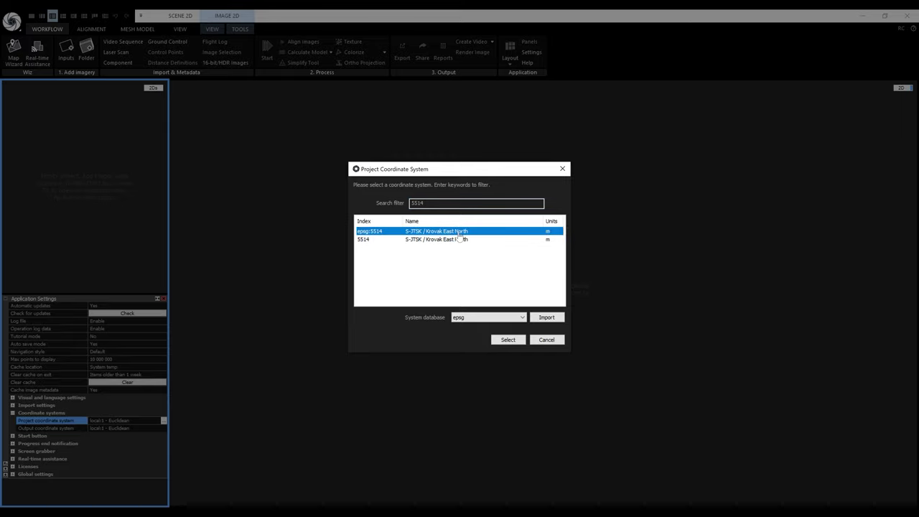
click(509, 340)
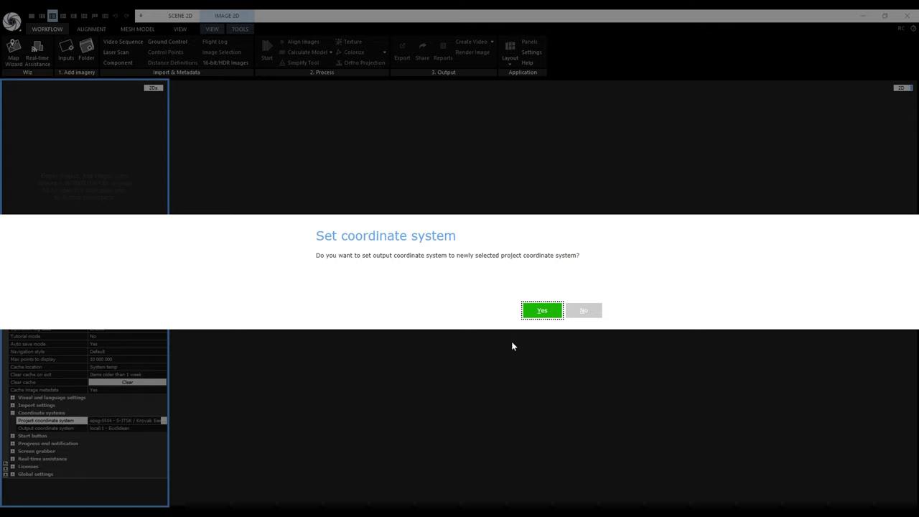
click(551, 313)
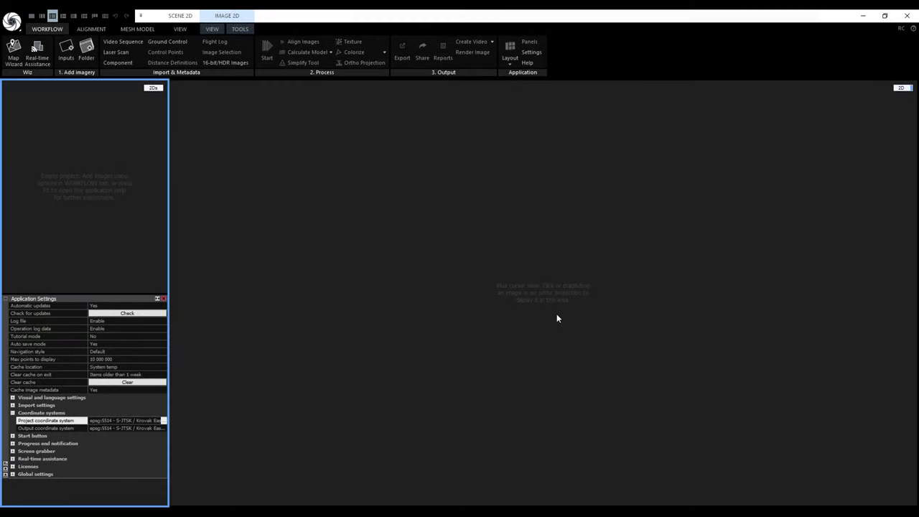
In Import settings, set Group calibration by Exif to Yes
click(13, 405)
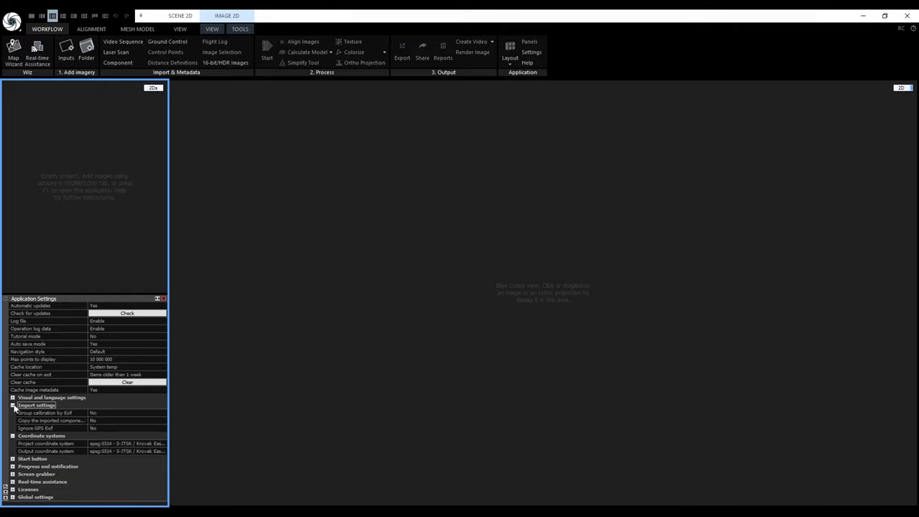
click(163, 415)
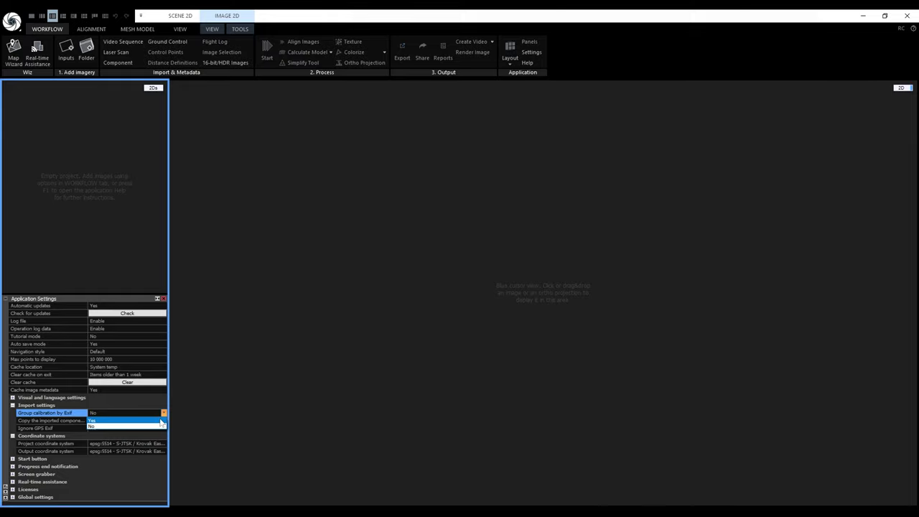
click(162, 420)
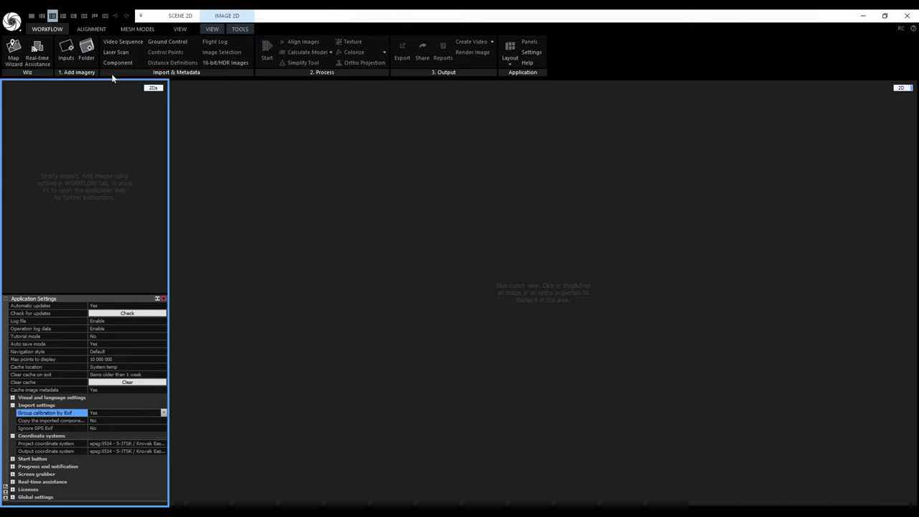
Set the advanced alignment distortion model to Brown4 with tangential2
click(97, 29)
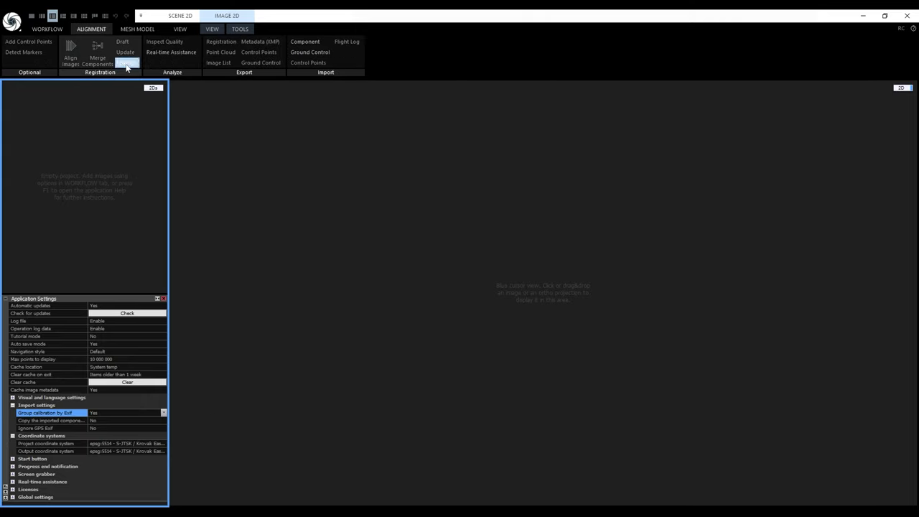
click(125, 64)
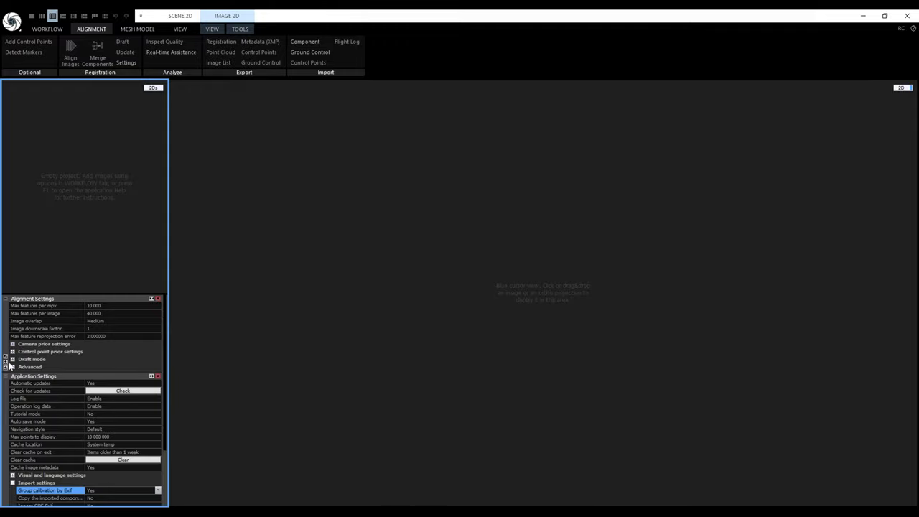
click(11, 366)
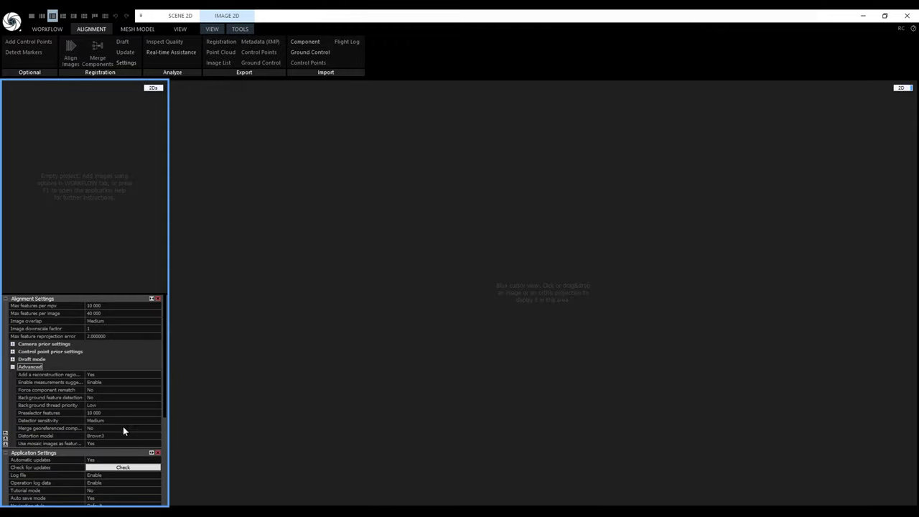
click(159, 436)
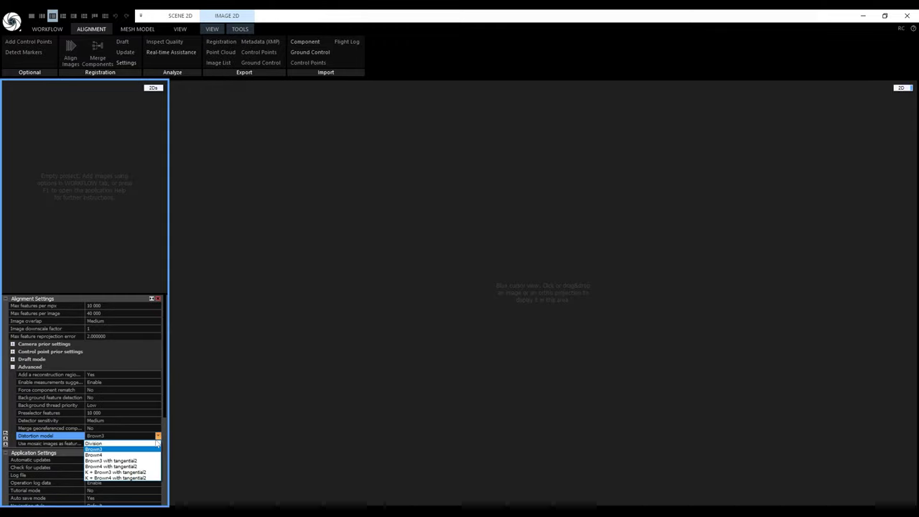
click(141, 467)
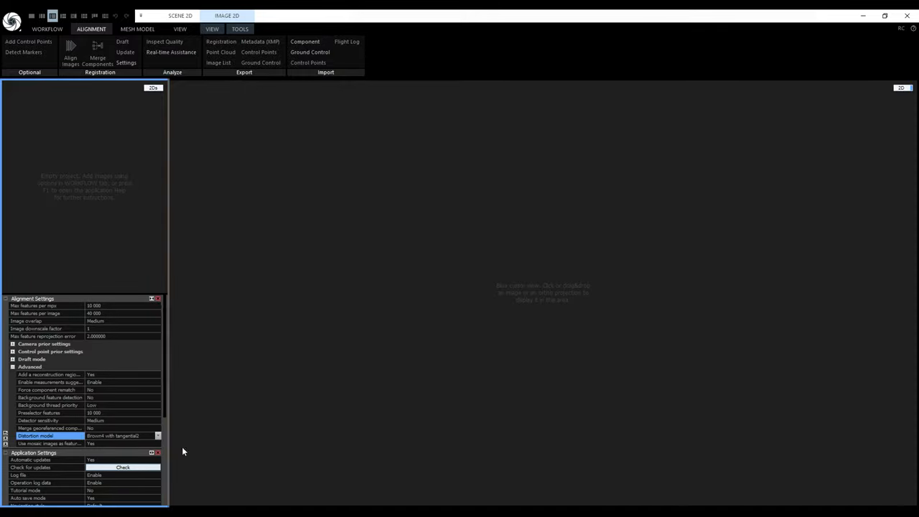
click(223, 429)
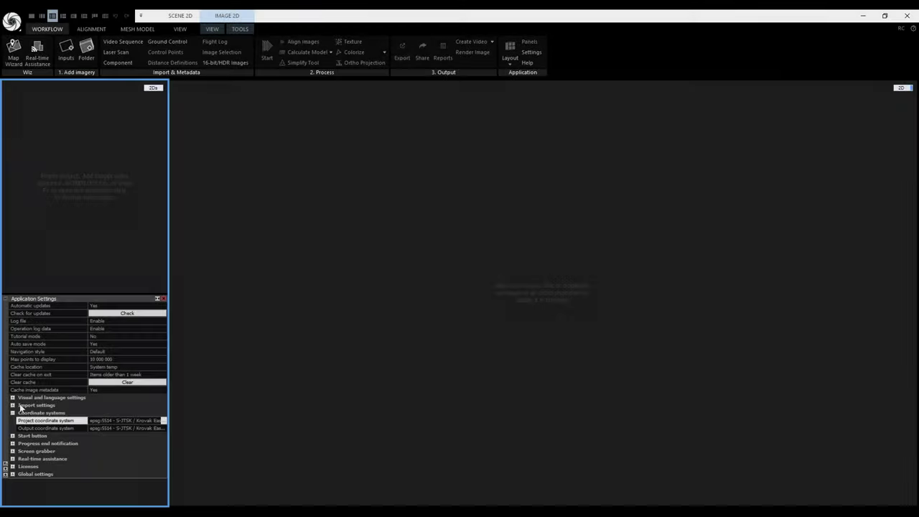
Revisit the Exif grouping option and choose Brown4 with tangential2 as the distortion model
click(13, 406)
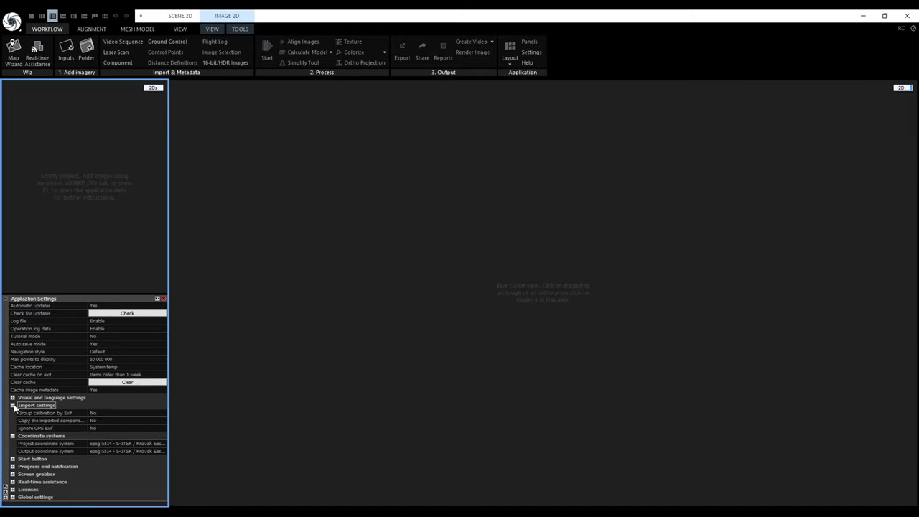
click(164, 413)
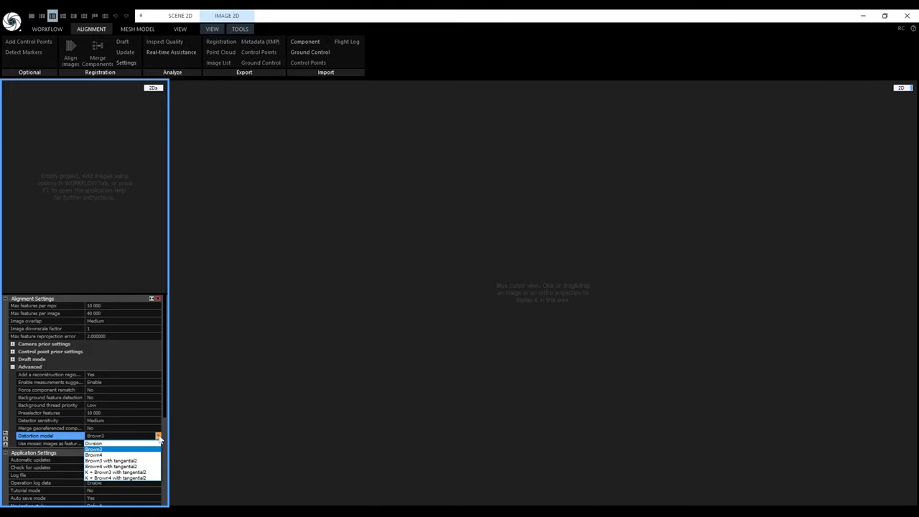
click(112, 466)
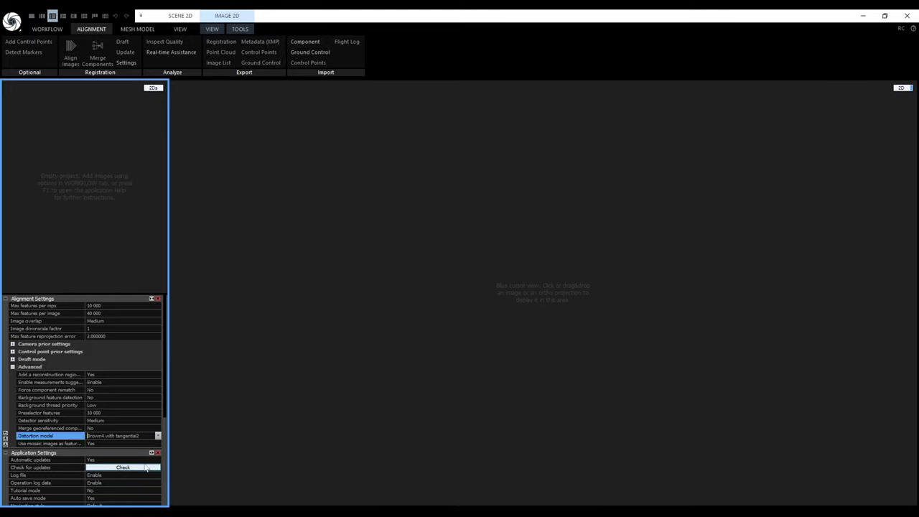
click(224, 431)
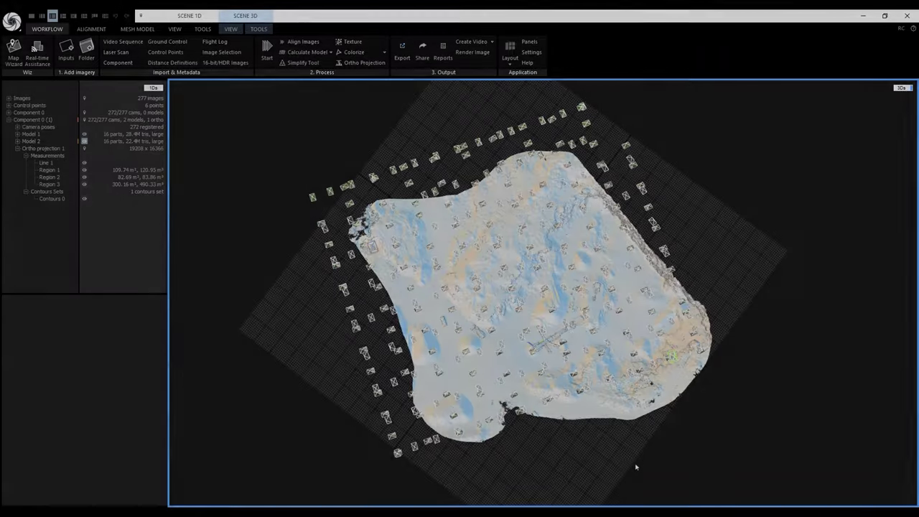
Tilt and zoom the 3D view to see the model in perspective
drag(635, 467, 653, 346)
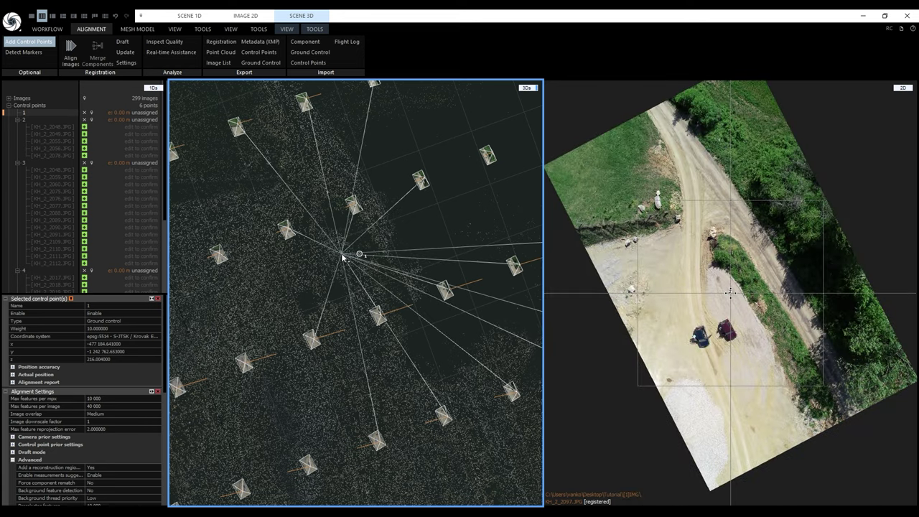
scroll(343, 257, up, 10)
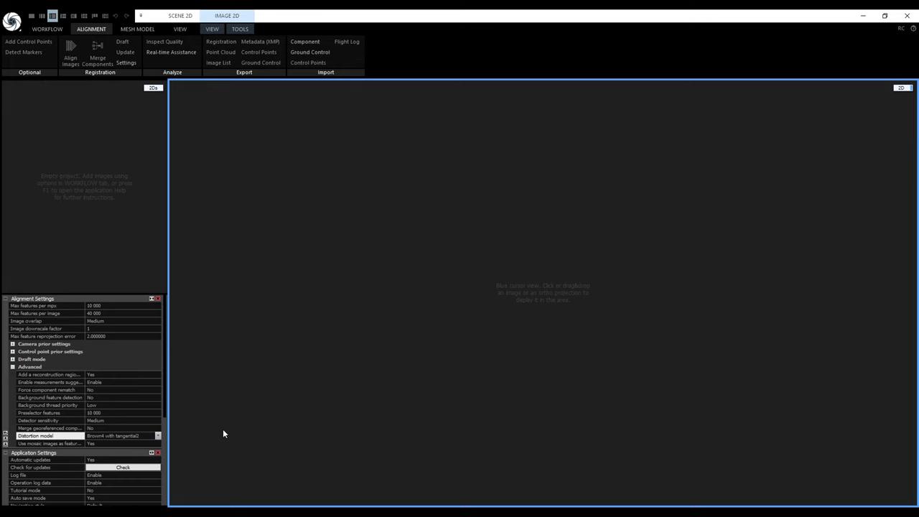
Import every photo from the [1]IMG folder as a whole-folder image input
click(56, 30)
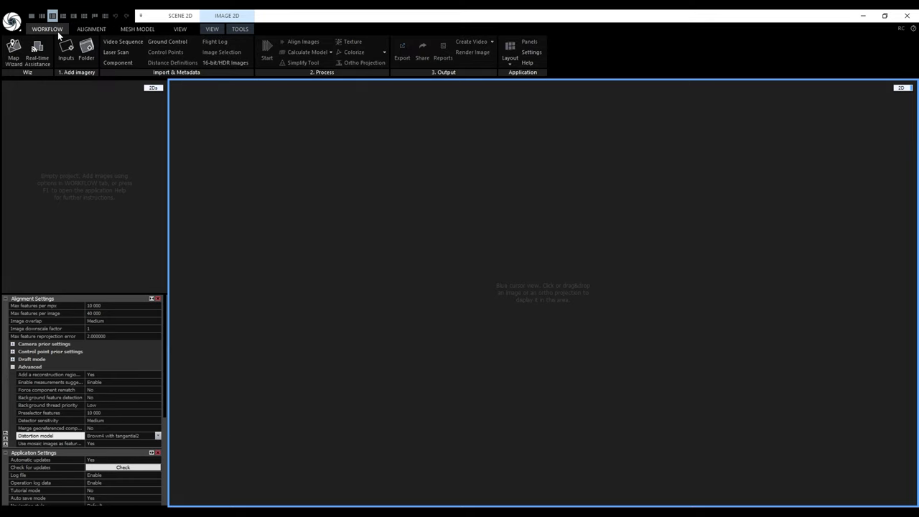
click(89, 57)
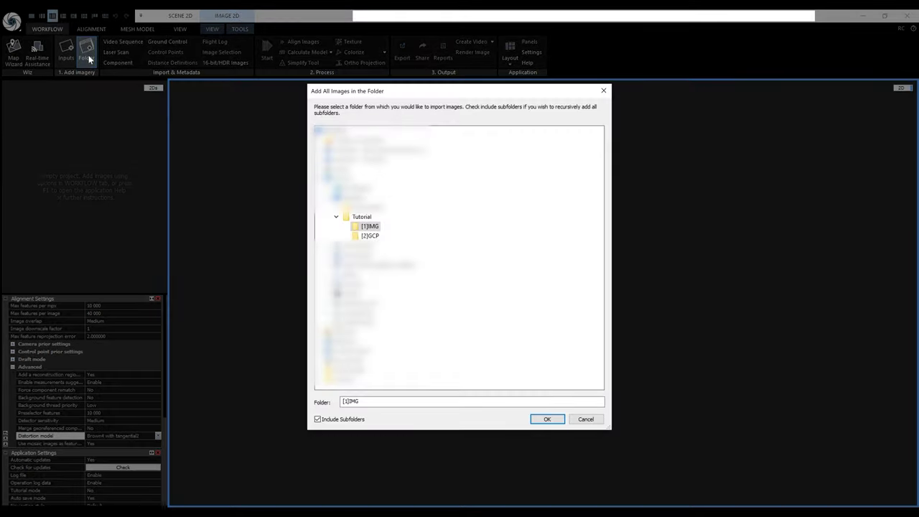
click(542, 419)
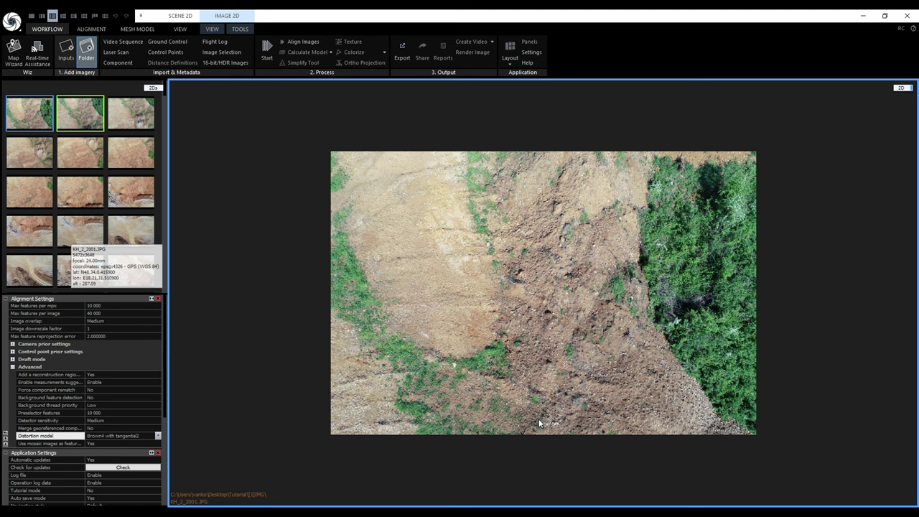
Preview a couple of the imported photos and show the 1Ds project tree with the image count
scroll(111, 190, down, 5)
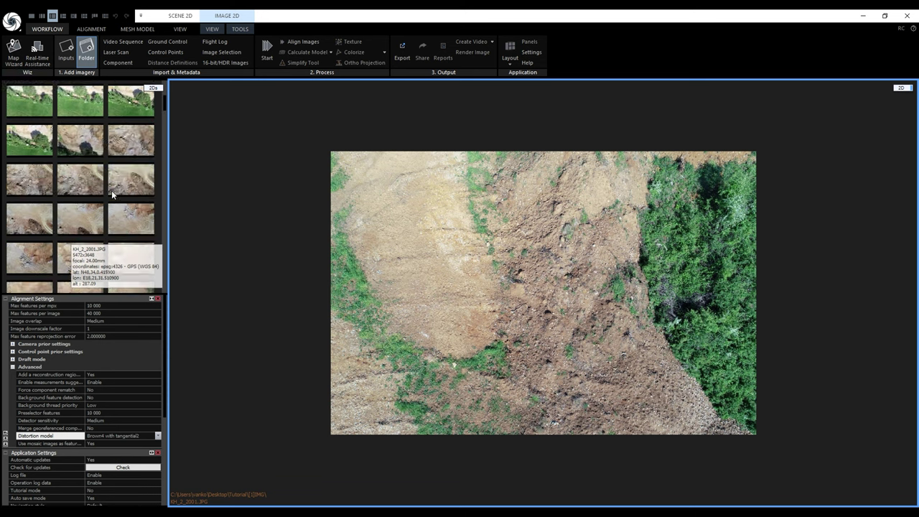
scroll(111, 190, down, 5)
click(89, 186)
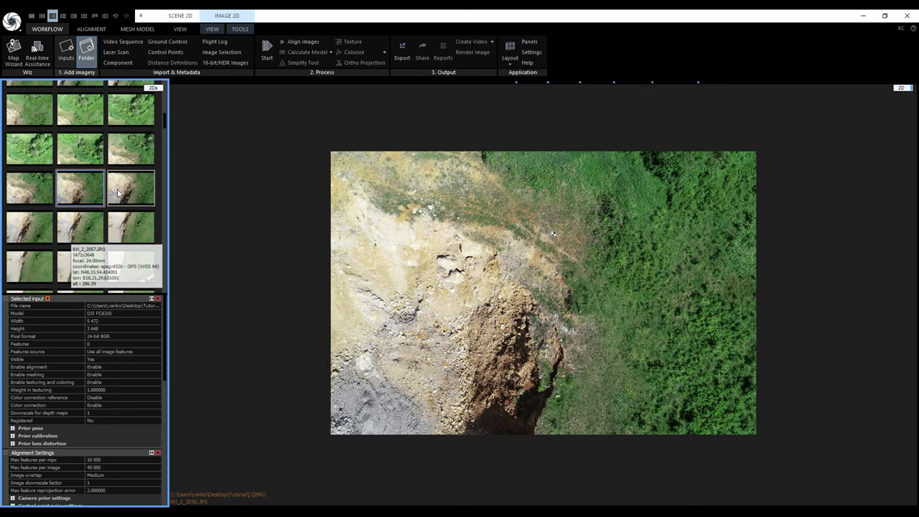
click(118, 192)
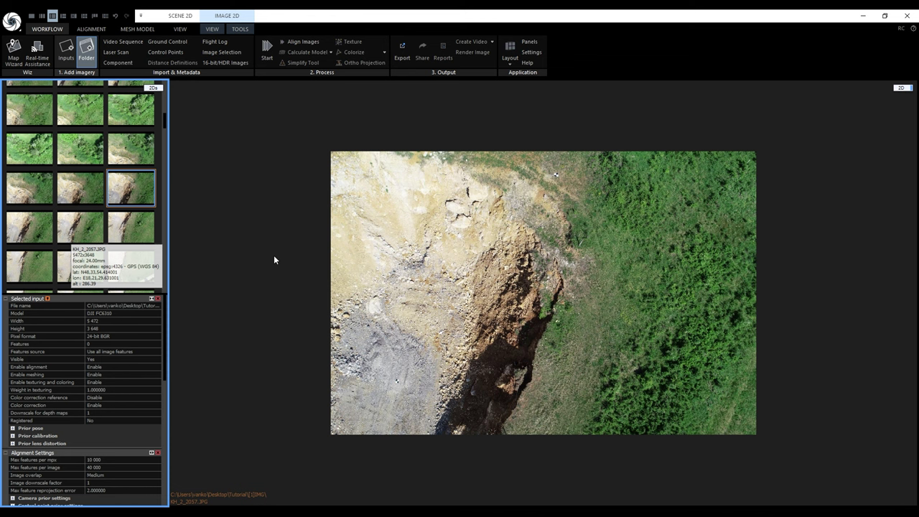
click(152, 87)
click(154, 97)
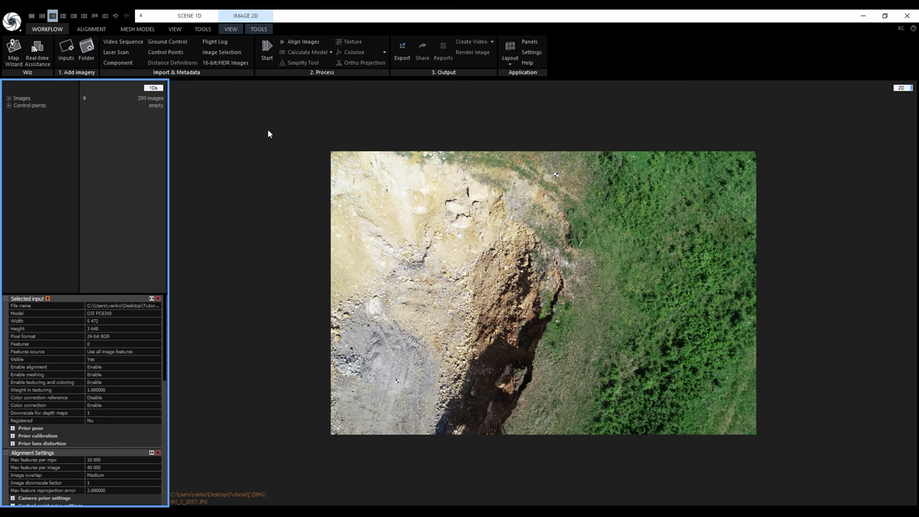
Run Align Images to register all 299 photos into Component 0
click(315, 43)
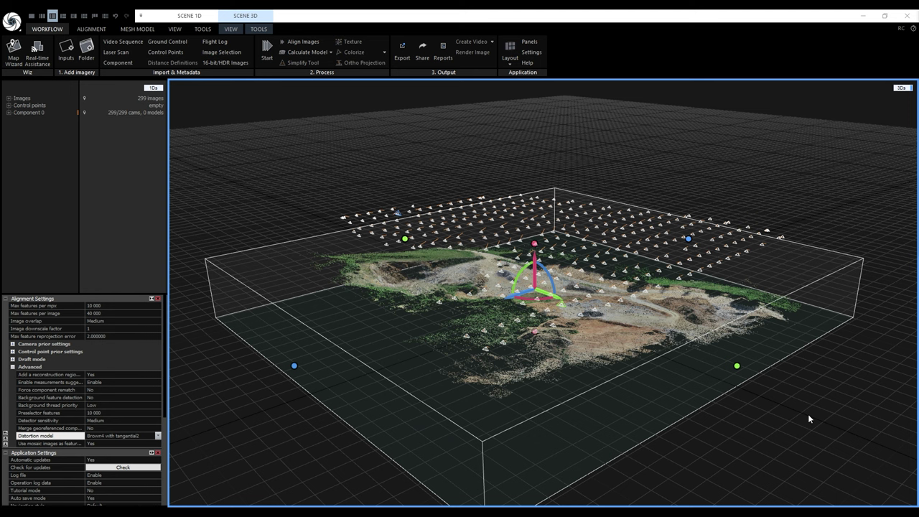
click(13, 21)
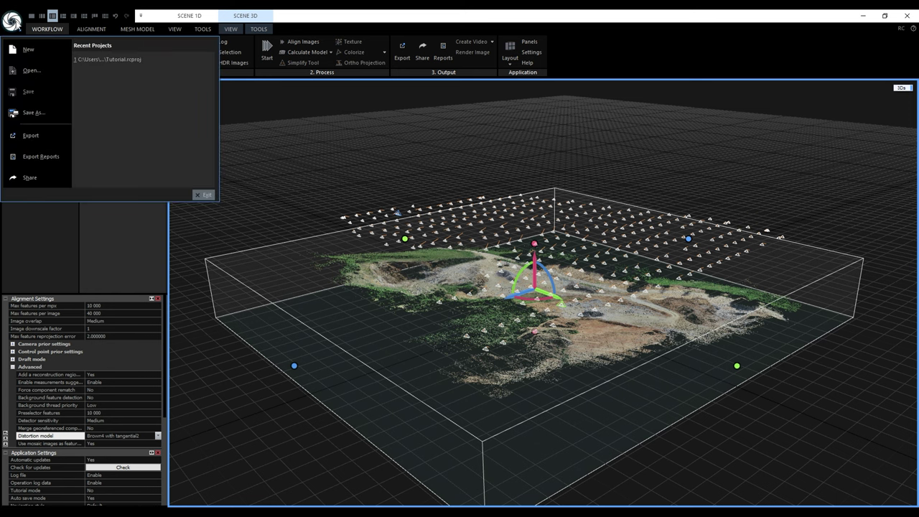
click(41, 113)
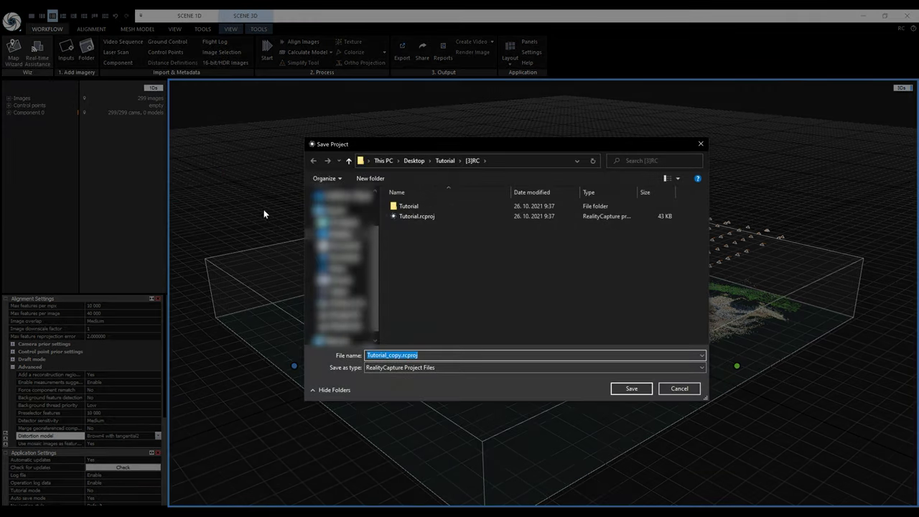
click(418, 217)
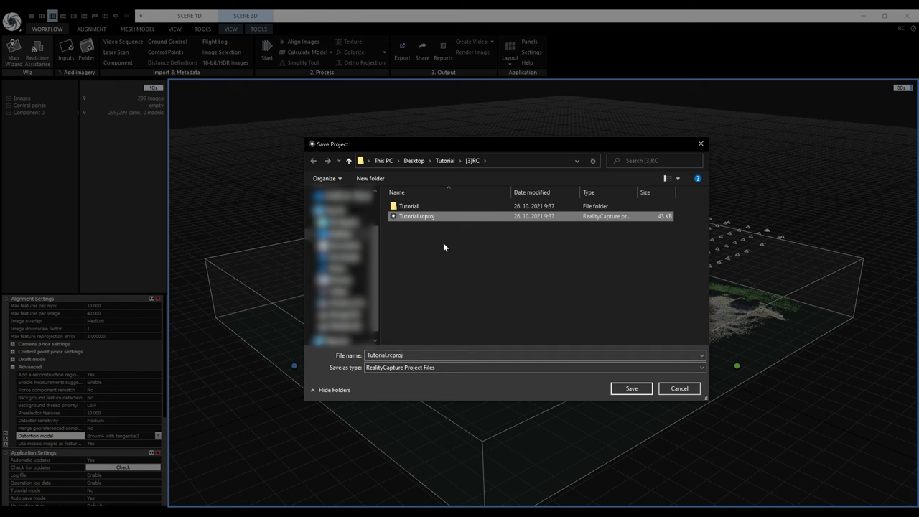
click(674, 389)
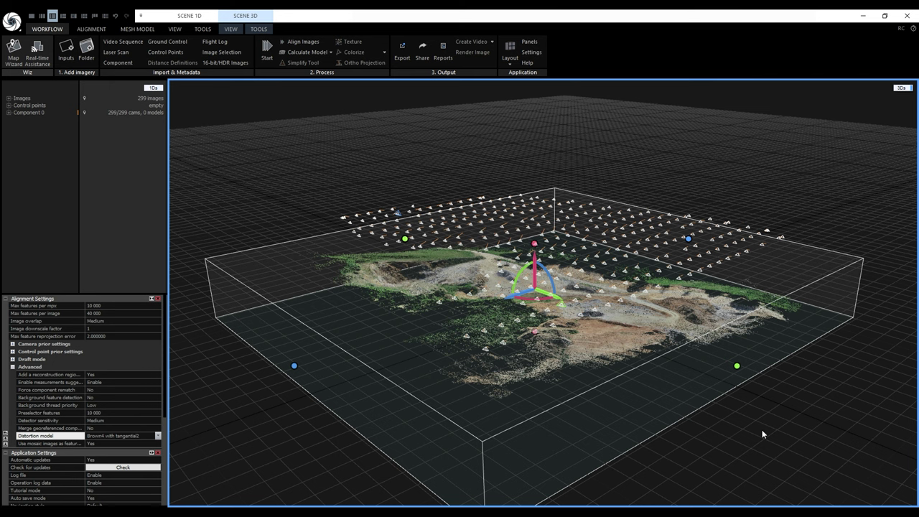
Start a Ground Control import and pick KH2_JTSK_BPV_XYZ_minus.txt from Tutorial\[2]GCP
click(167, 41)
click(348, 161)
double_click(409, 216)
click(408, 216)
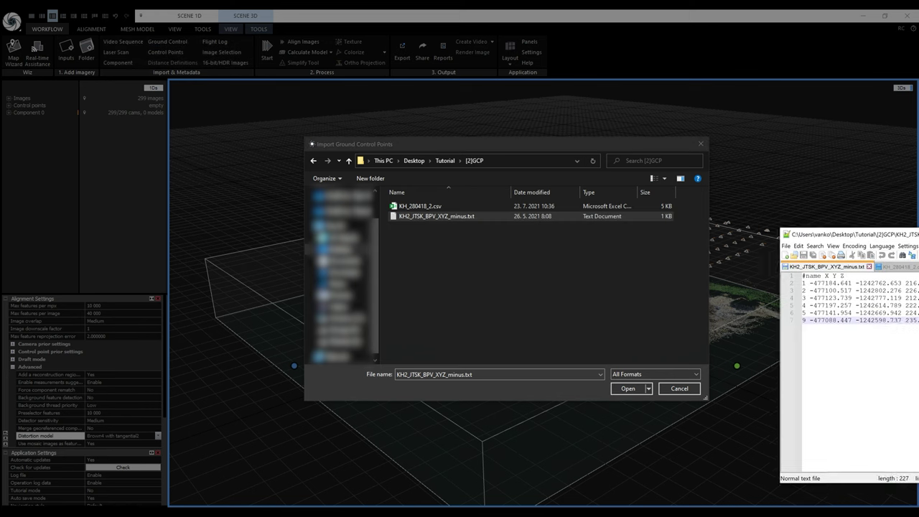
Bring the Notepad++ GCP file into view and select its #name X Y Z header line
drag(918, 228, 596, 148)
drag(405, 183, 362, 184)
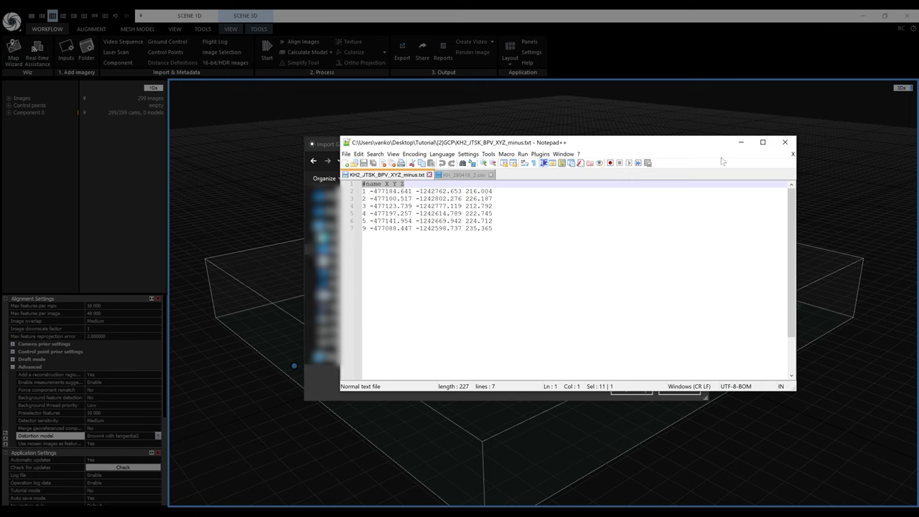
Open the GCP file for import as Name, X (East), Y (North), Alt, space-separated, ignoring the first line
click(740, 142)
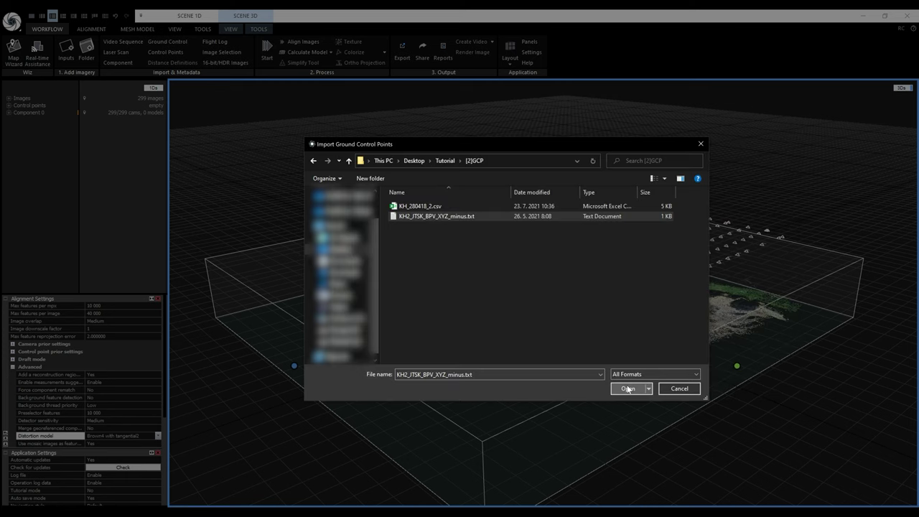
click(627, 388)
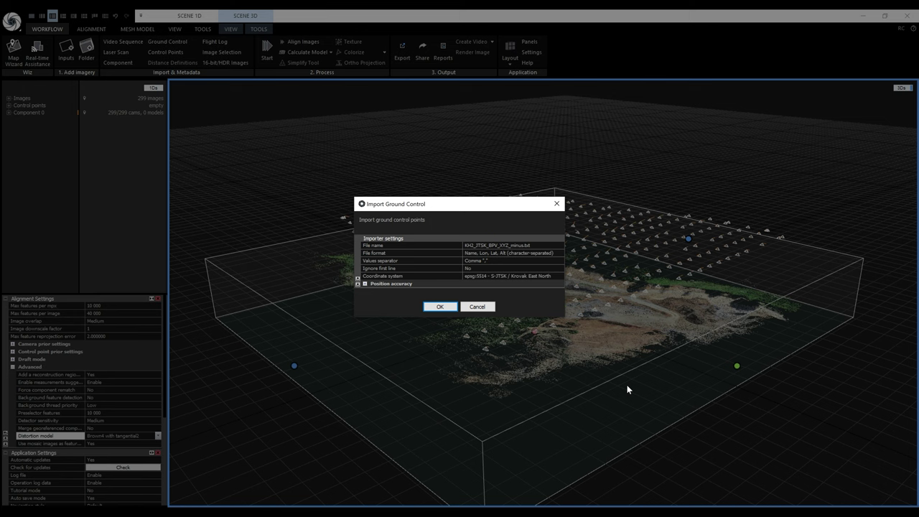
click(561, 253)
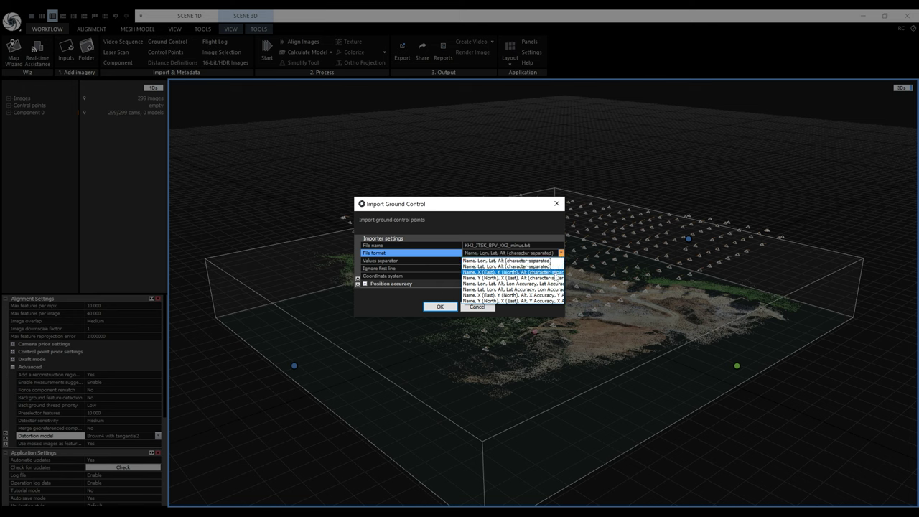
click(555, 272)
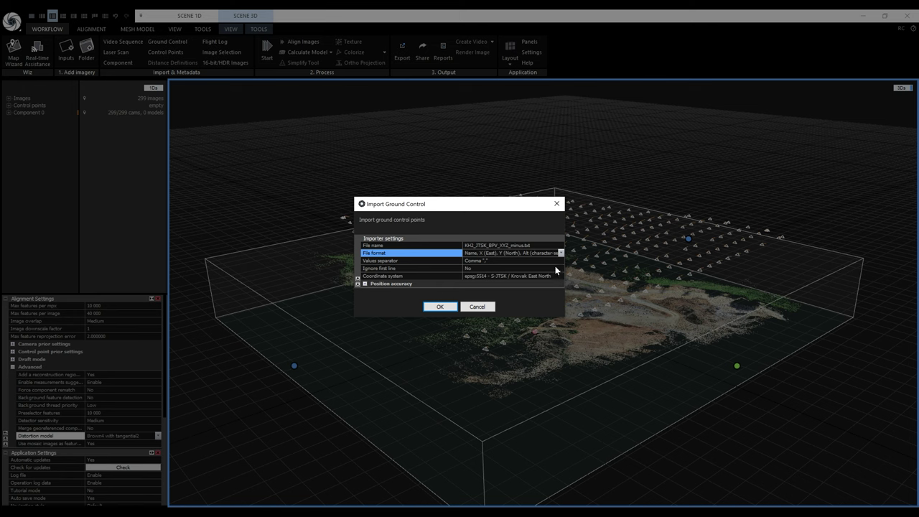
click(561, 260)
click(487, 285)
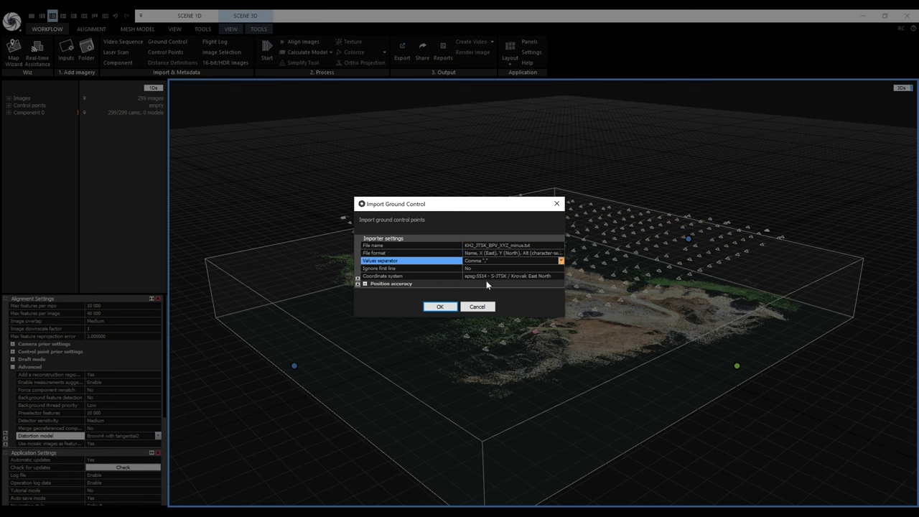
click(558, 268)
click(549, 284)
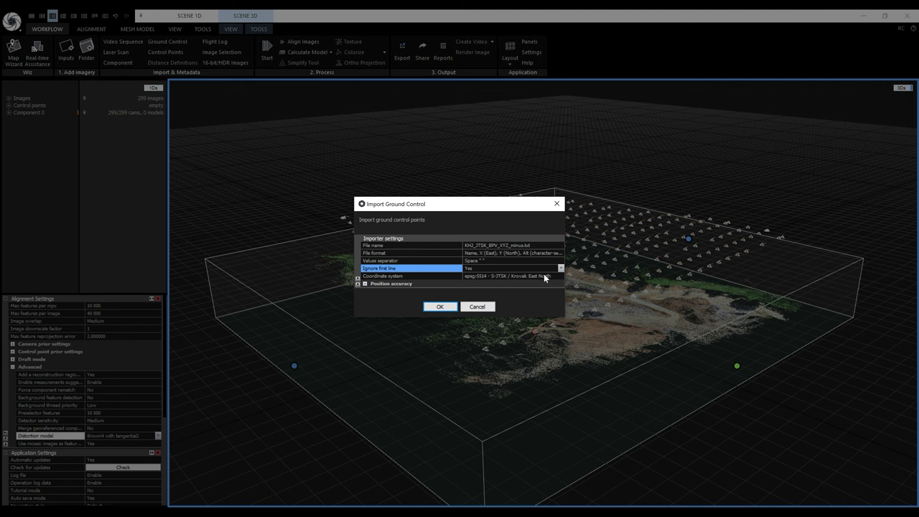
In the expanded Position accuracy rows, enter 0.02 for X and Y and 0.04 for Z
click(364, 283)
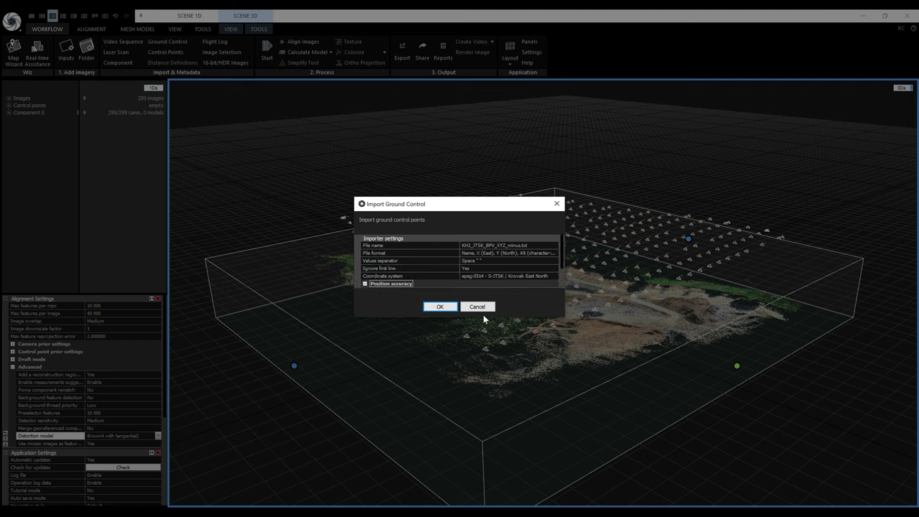
drag(518, 316, 516, 355)
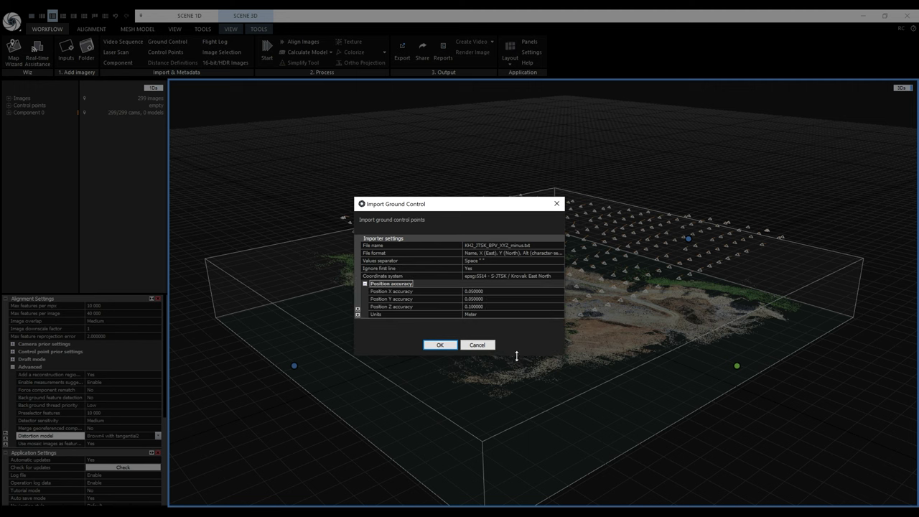
click(454, 292)
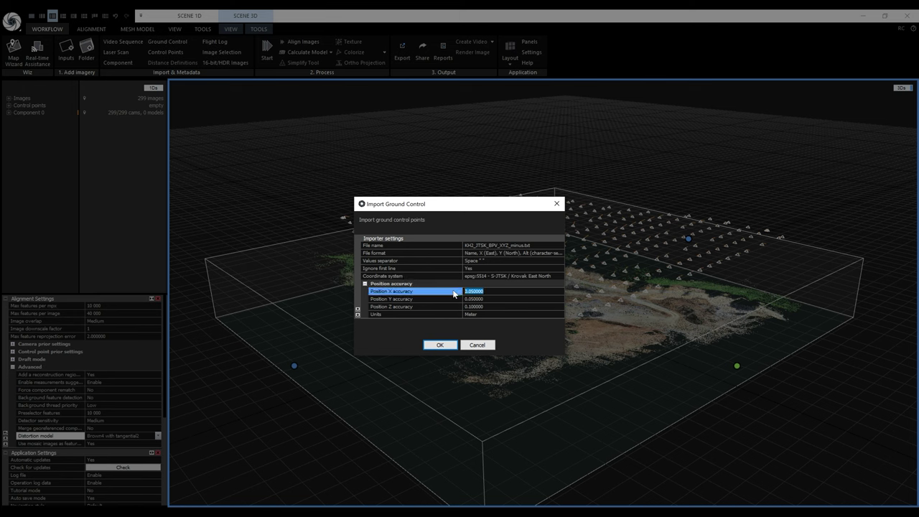
text(0.02)
click(455, 299)
text(0.)
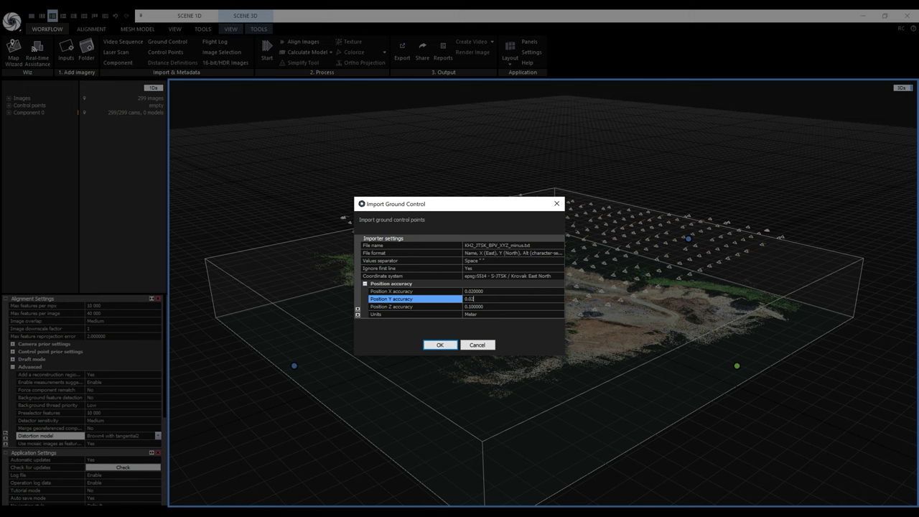
text(02)
click(487, 308)
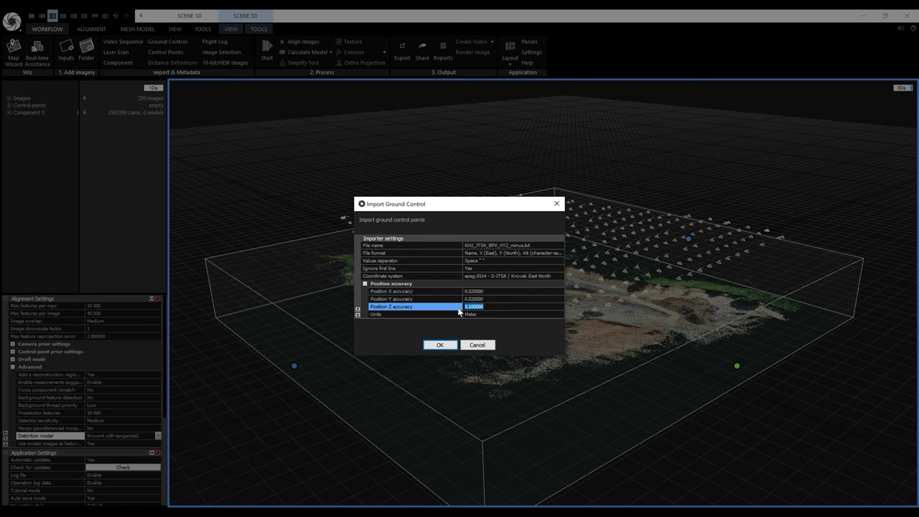
text(0.04)
Confirm the ground control import and tilt the 3D view to see the six points over the cloud
click(430, 345)
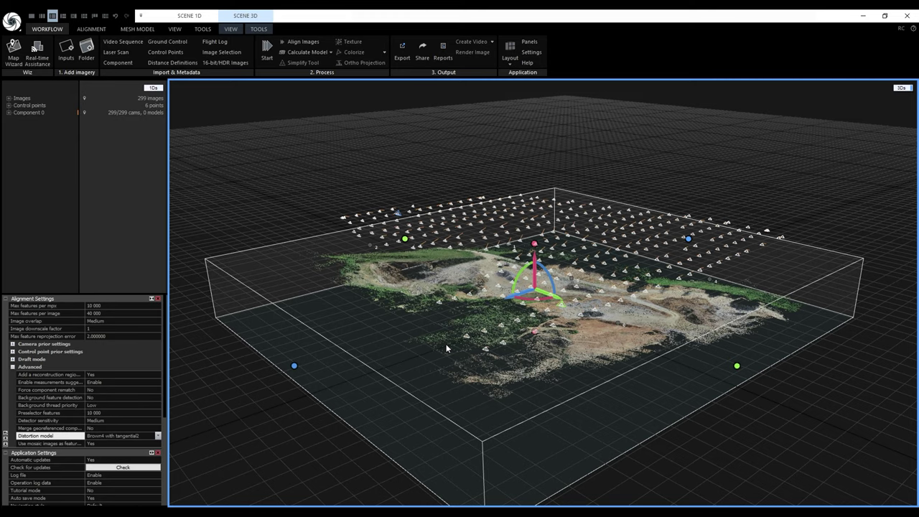
scroll(582, 304, up, 5)
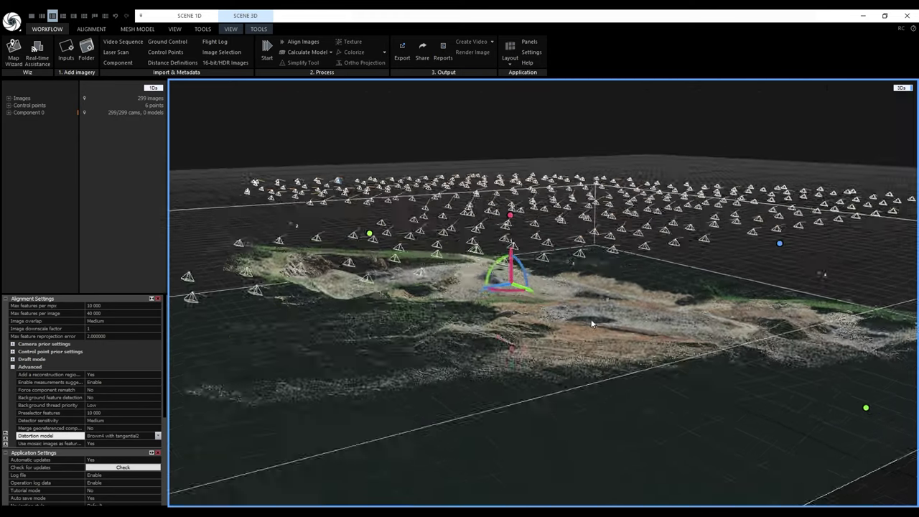
drag(592, 323, 574, 315)
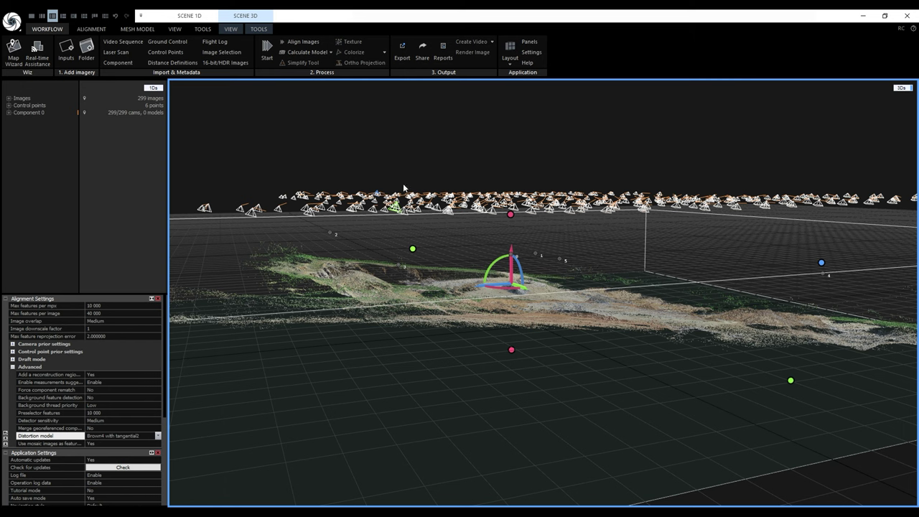
Select control points 2 through 9 and run Suggest Measurements from the Tools tab
click(8, 106)
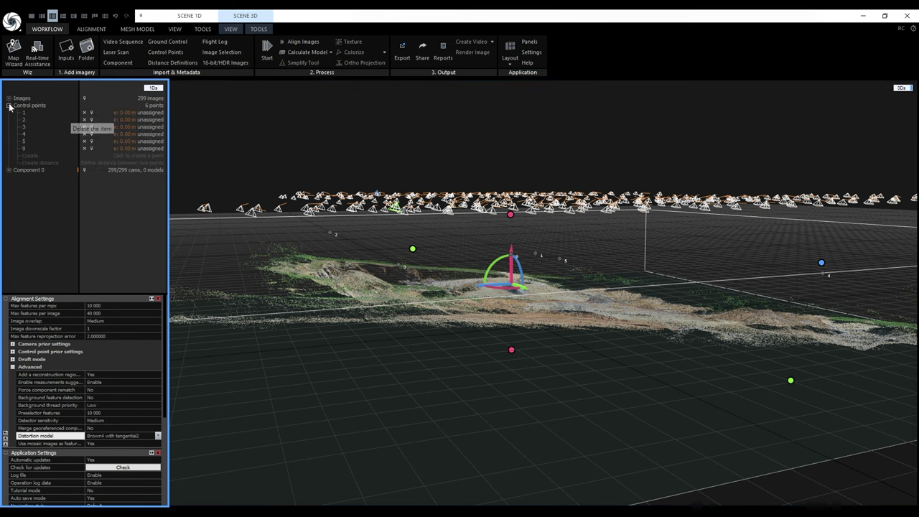
click(28, 119)
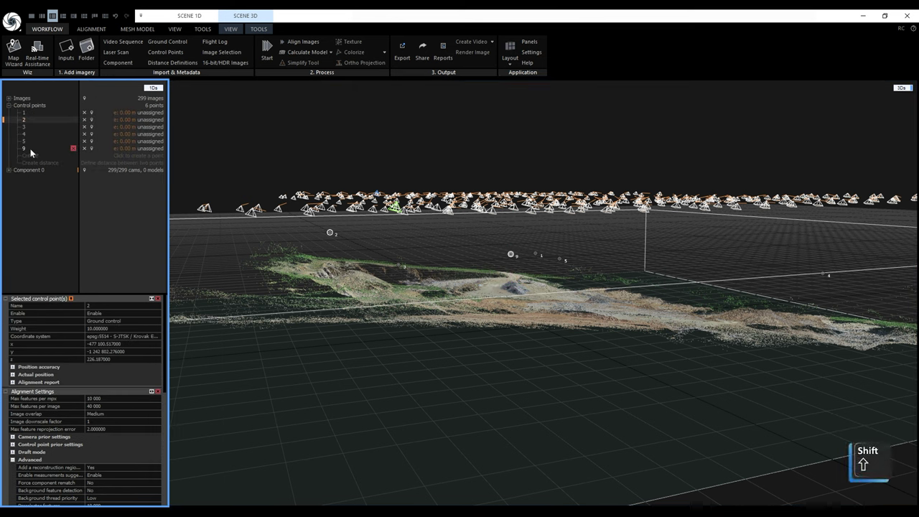
shift+click(30, 148)
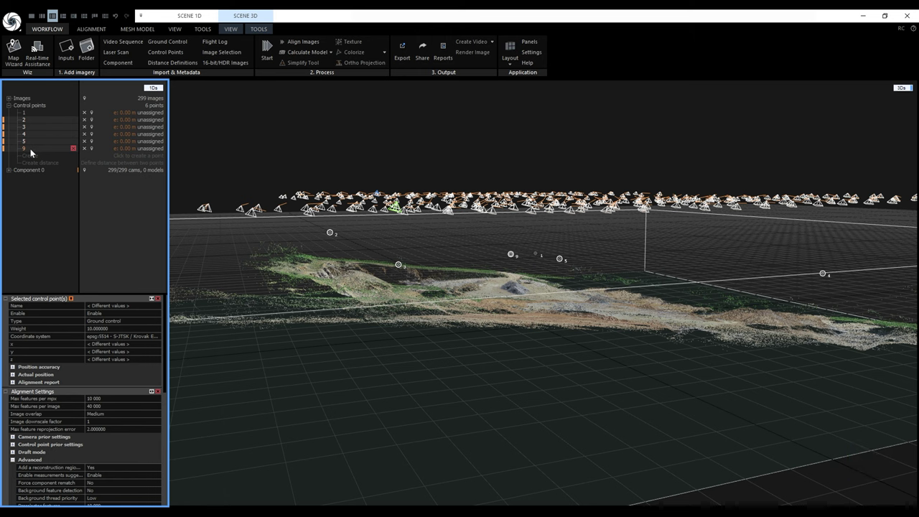
click(203, 29)
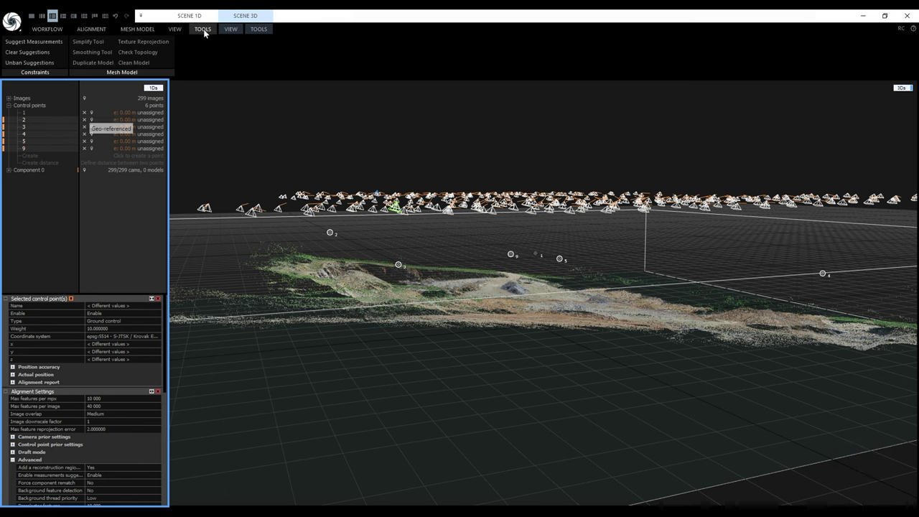
click(54, 44)
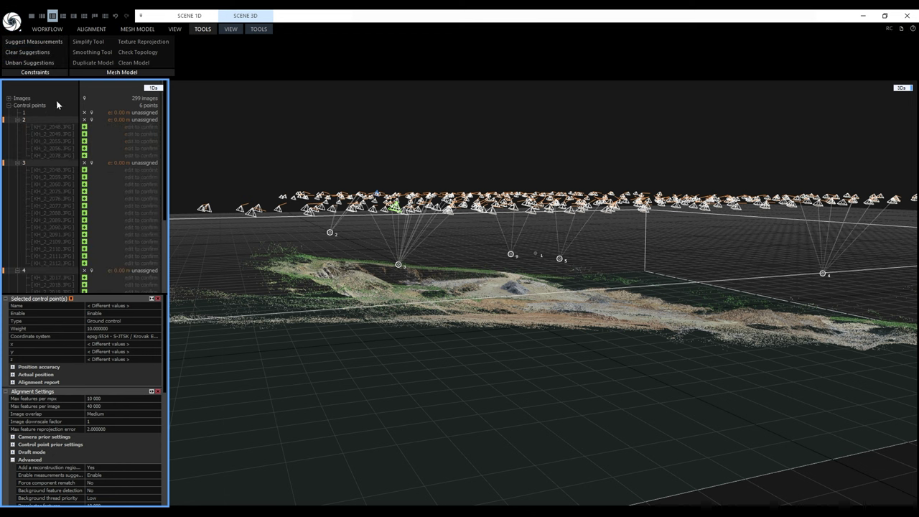
mouse_move(56, 243)
Select only control point 1 and switch to the 1+1 layout with a 2D photo view
key(ctrl+d)
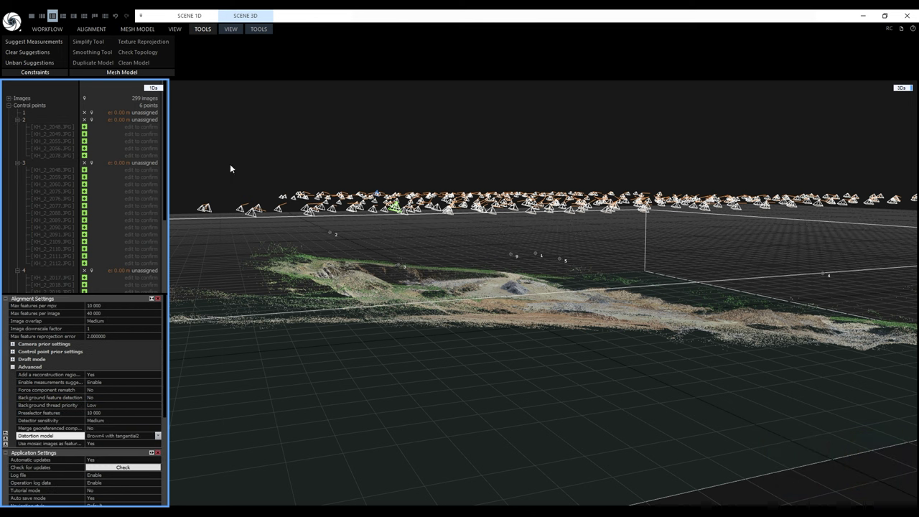
click(40, 112)
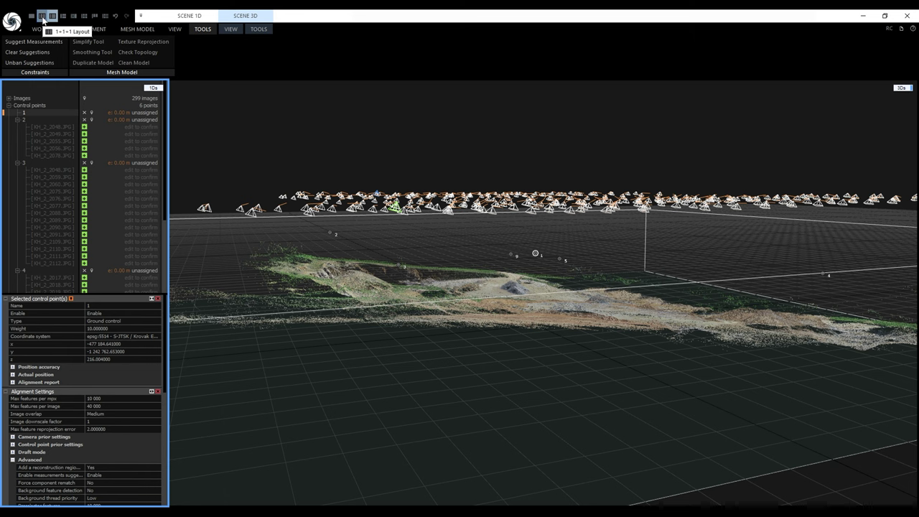
key(alt+2)
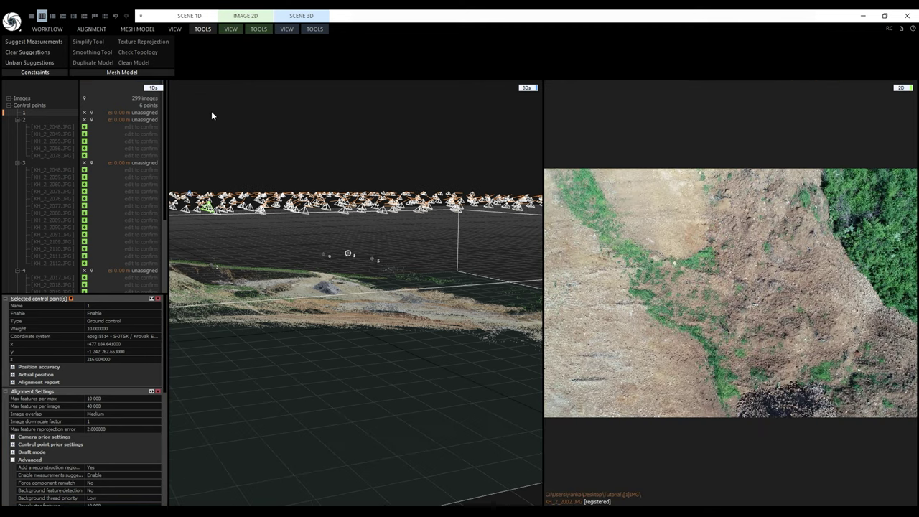
Enable Add Control Points (F3) and zoom the 3D view top-down onto control point 1
click(96, 30)
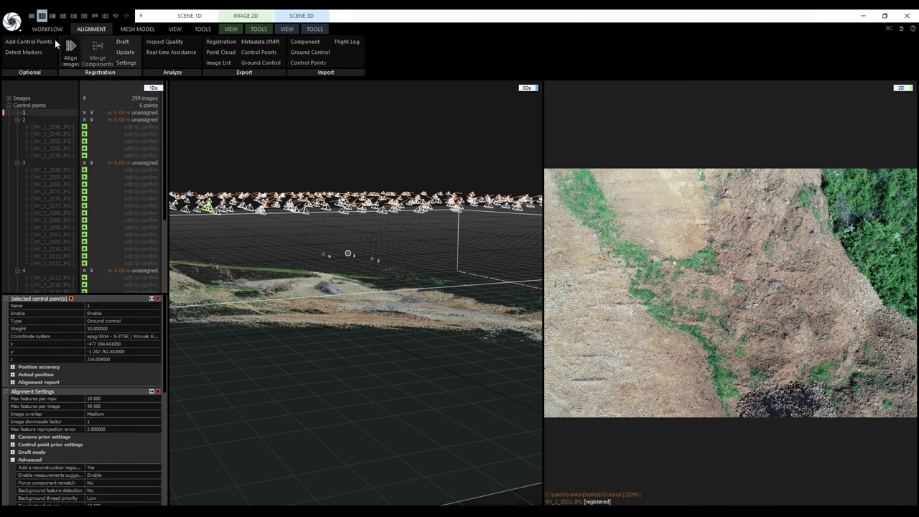
key(F3)
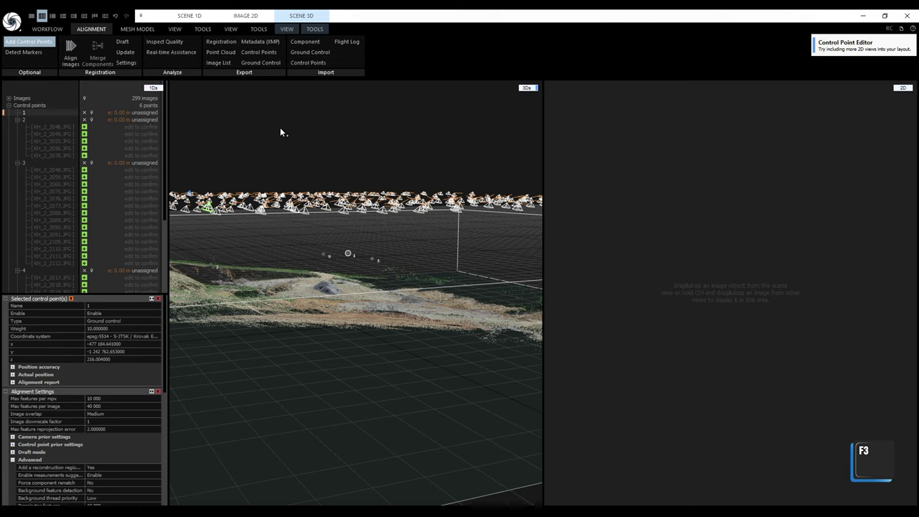
double_click(325, 288)
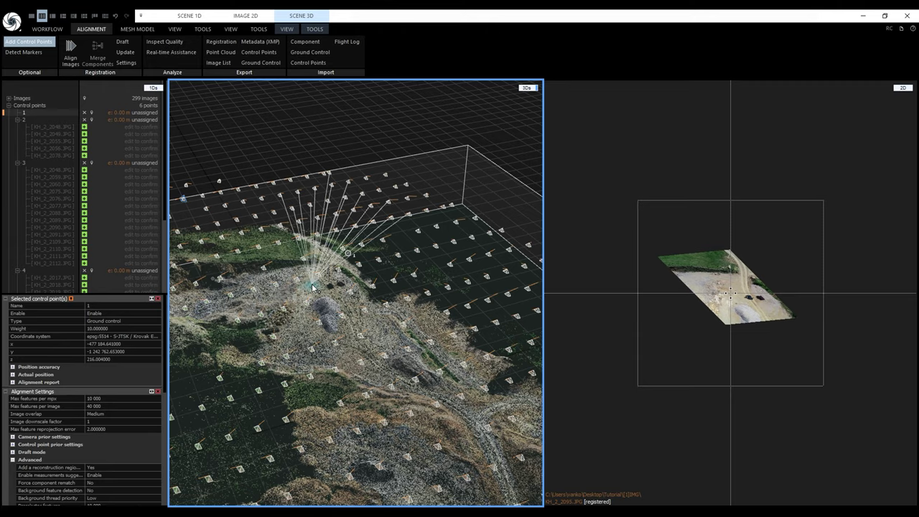
drag(320, 295, 343, 318)
scroll(350, 258, up, 6)
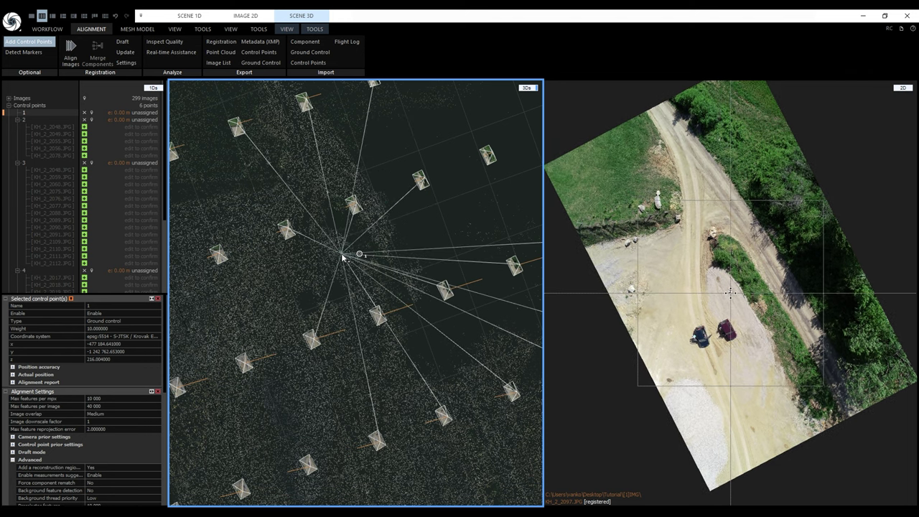
Zoom onto the checkerboard target and anchor control point 1 at its location
scroll(345, 257, up, 3)
scroll(343, 255, up, 4)
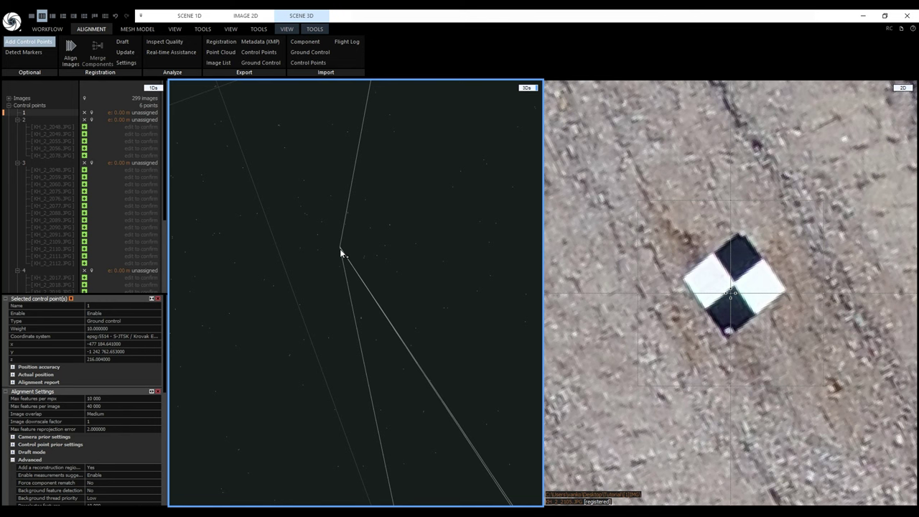
click(341, 247)
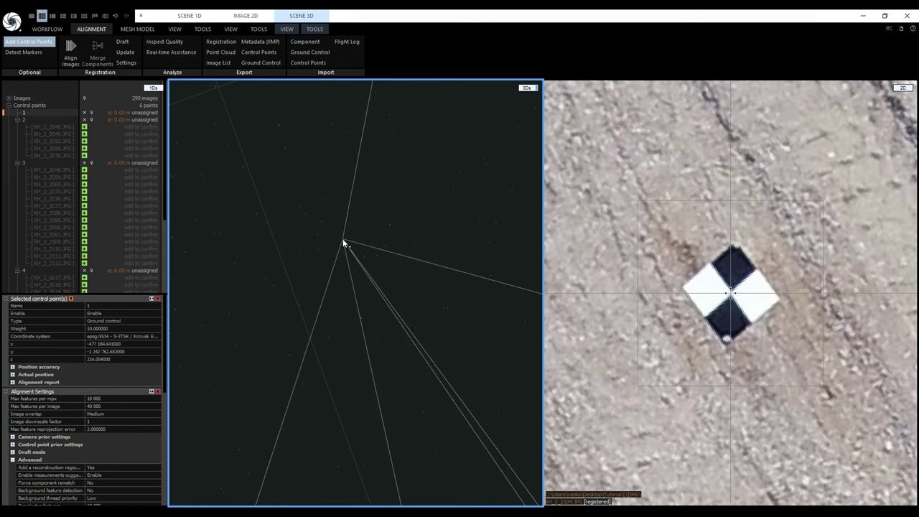
click(342, 239)
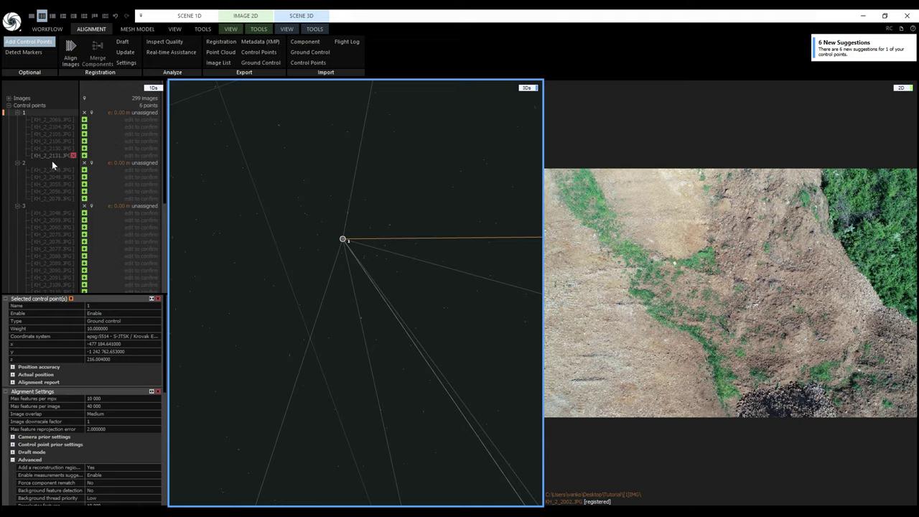
Orbit to an oblique view, clear the 2D photo and exit Add Control Points mode
scroll(331, 276, down, 8)
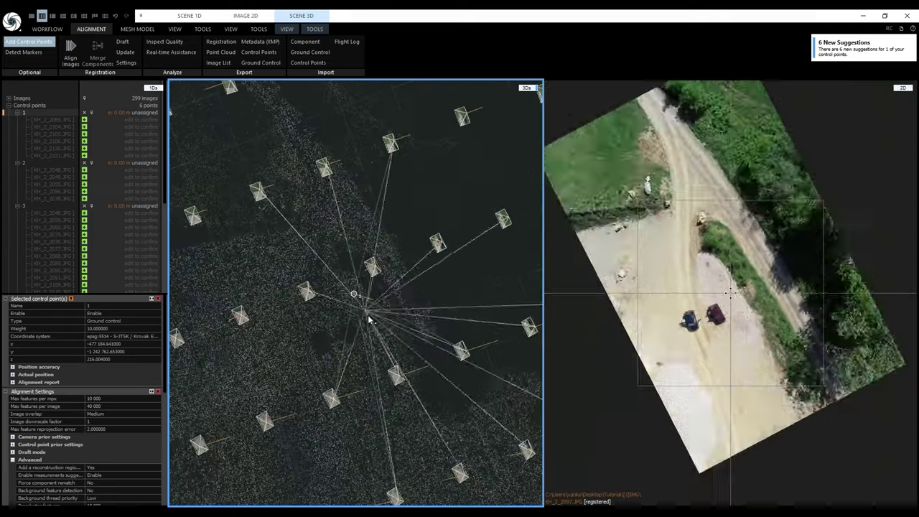
drag(367, 315, 336, 161)
click(305, 174)
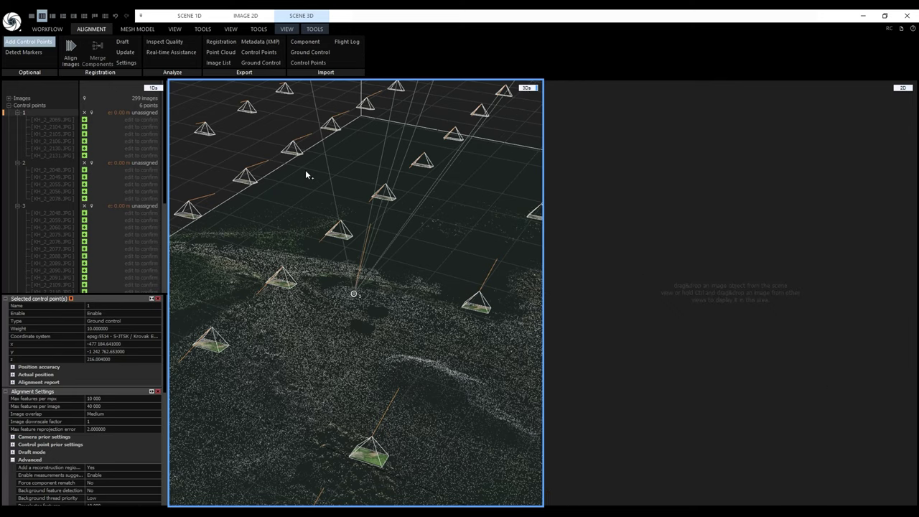
key(F3)
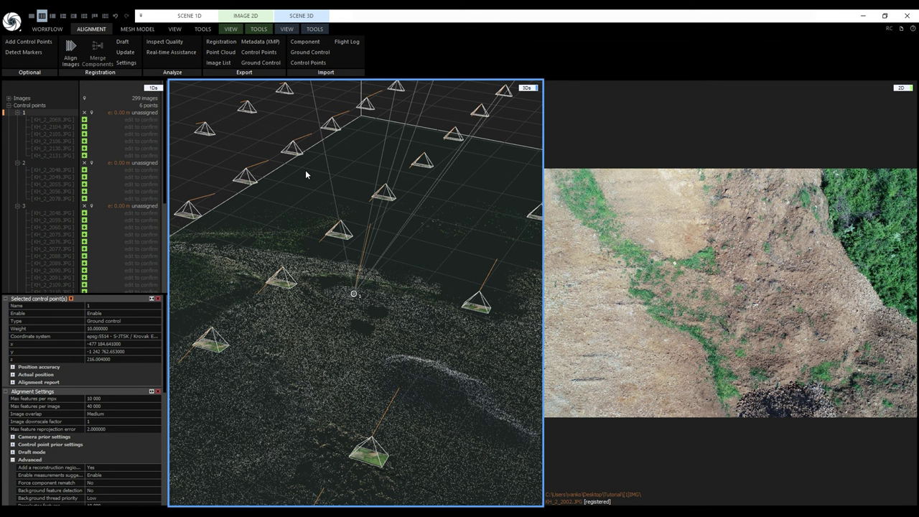
In photo KH_2_2069.JPG, place control point 1 on the checkerboard centre
click(51, 119)
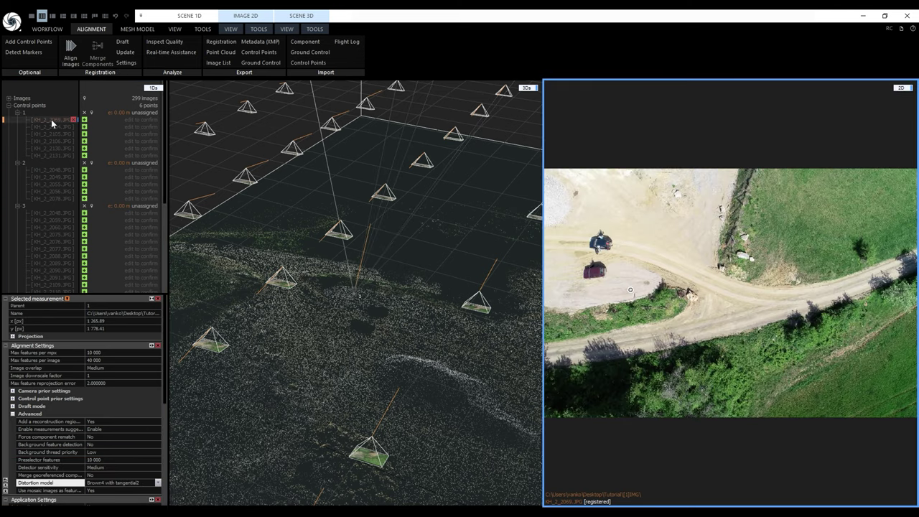
scroll(615, 294, up, 5)
scroll(615, 294, up, 5)
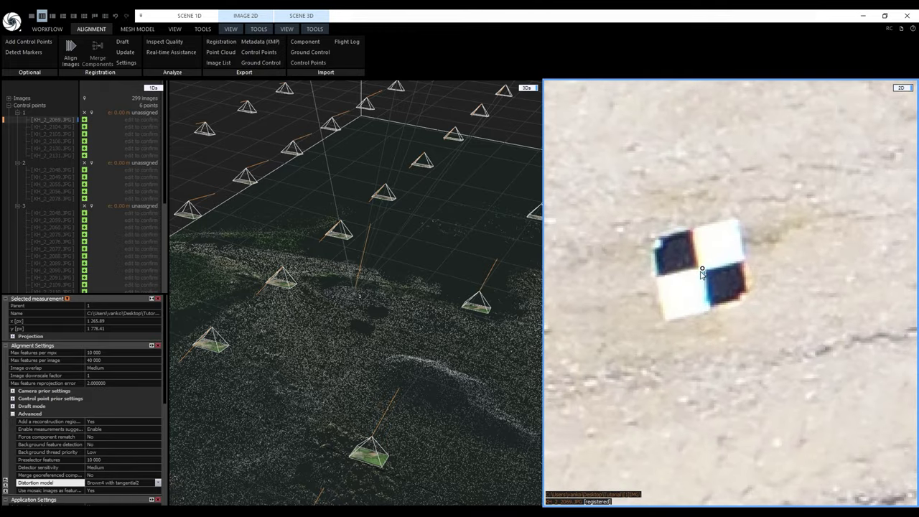
click(702, 274)
mouse_move(730, 293)
mouse_down()
mouse_move(737, 288)
mouse_move(707, 287)
mouse_move(738, 318)
mouse_move(745, 293)
mouse_move(730, 292)
mouse_up()
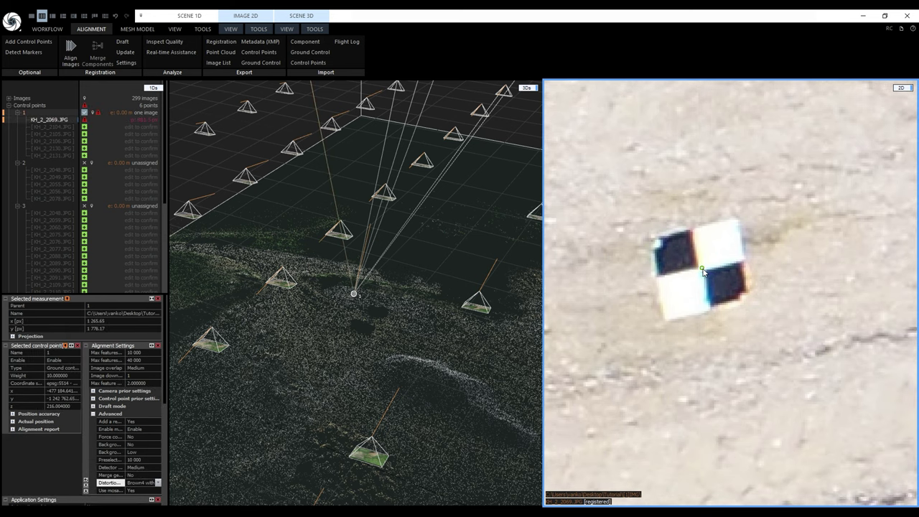
Mark control point 1 at the target centre in the following photos, including KH_2_2131
key(Down)
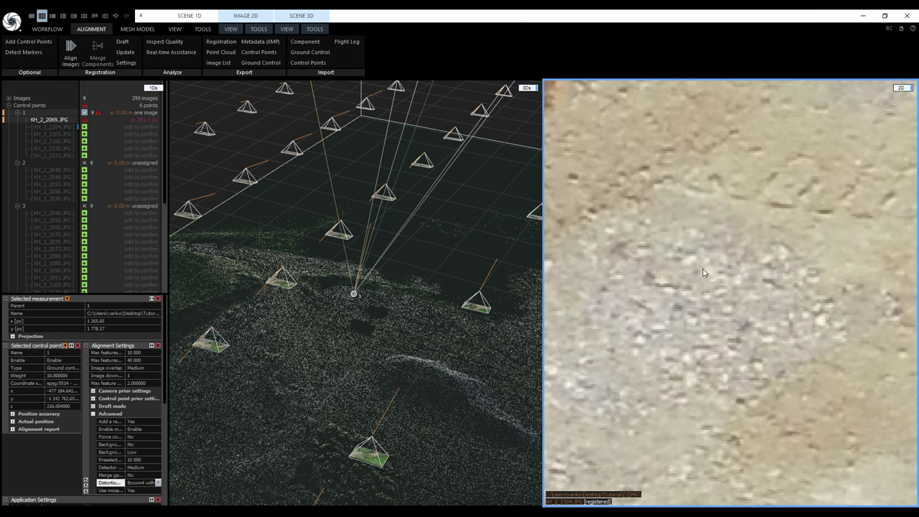
key(f)
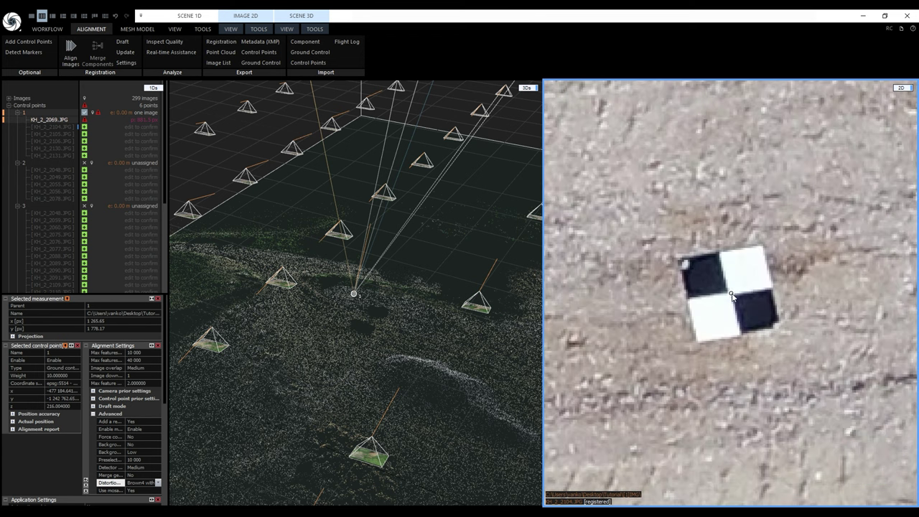
drag(731, 294, 730, 292)
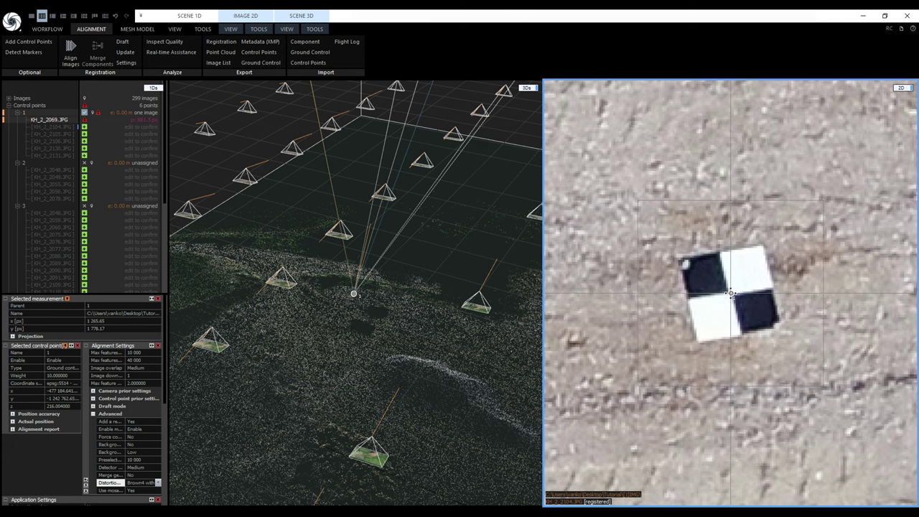
key(Down)
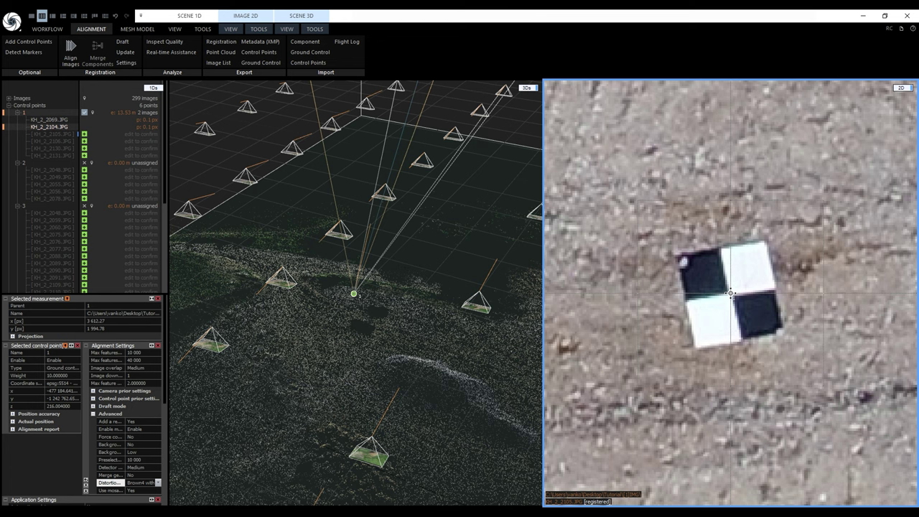
click(730, 293)
key(Down)
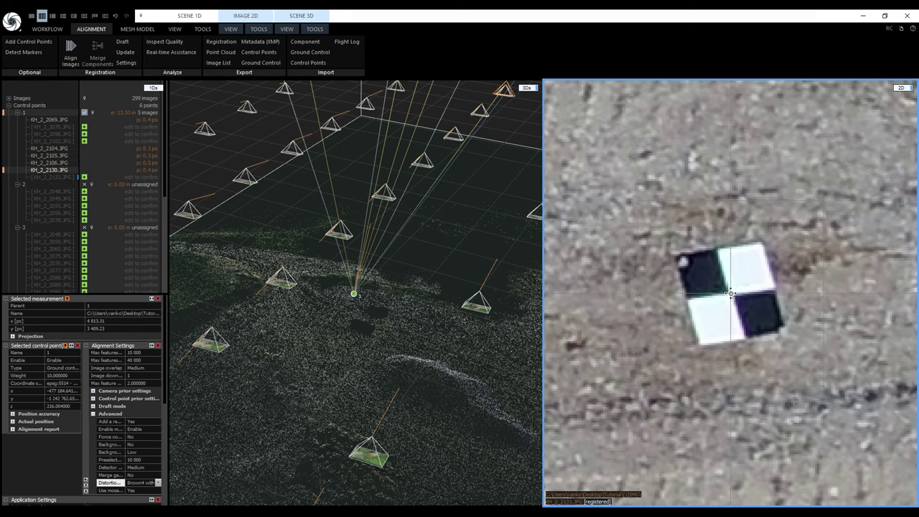
click(730, 293)
key(Down)
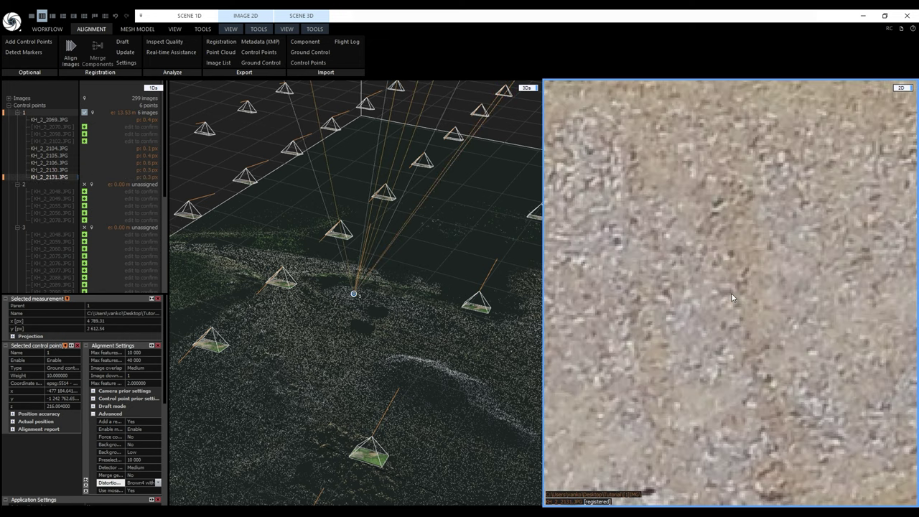
Cancel a control point export and open the Import Control Points Measurements file browser instead
click(271, 55)
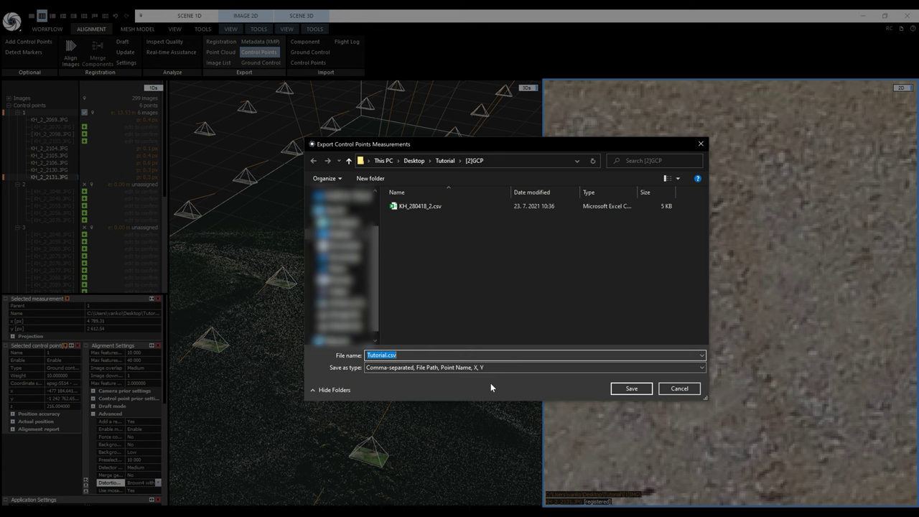
click(662, 389)
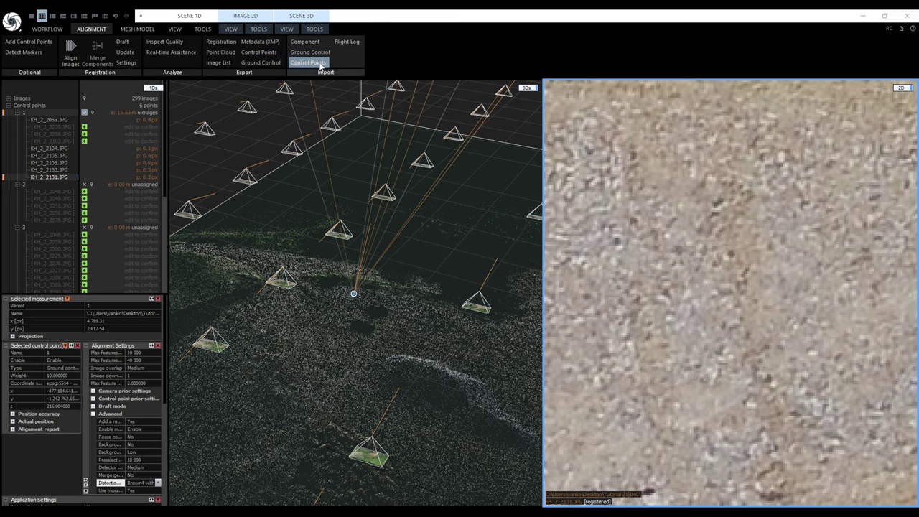
click(309, 63)
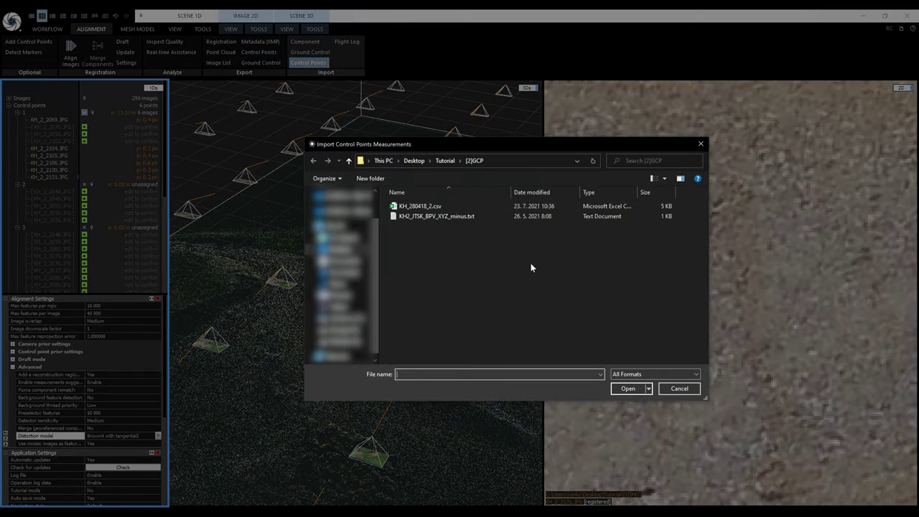
drag(918, 212, 490, 151)
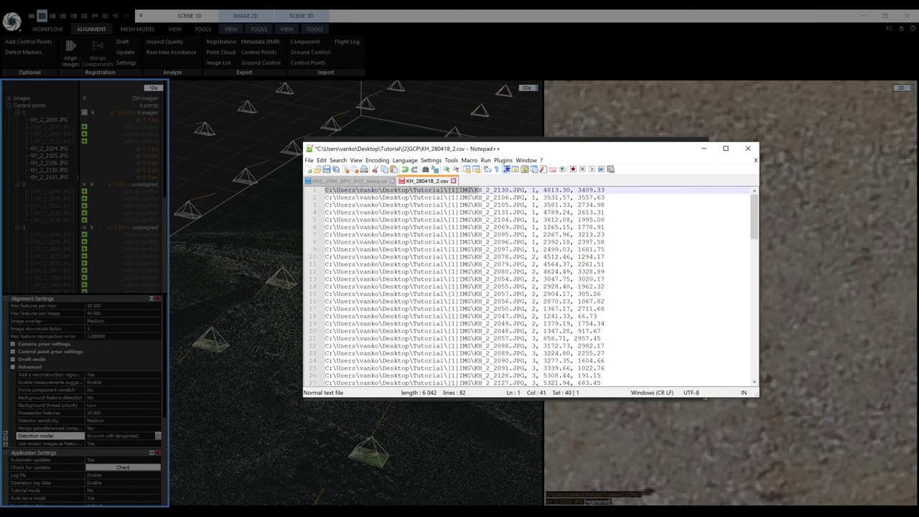
double_click(533, 191)
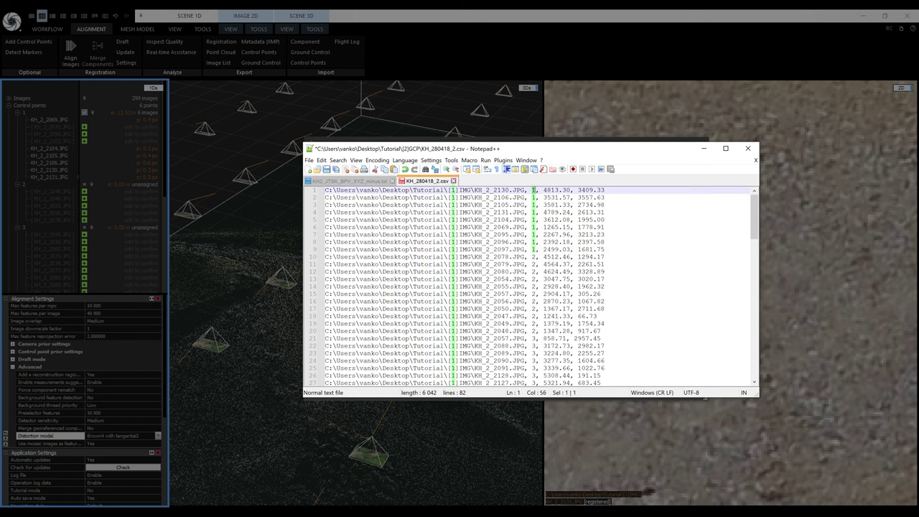
double_click(557, 190)
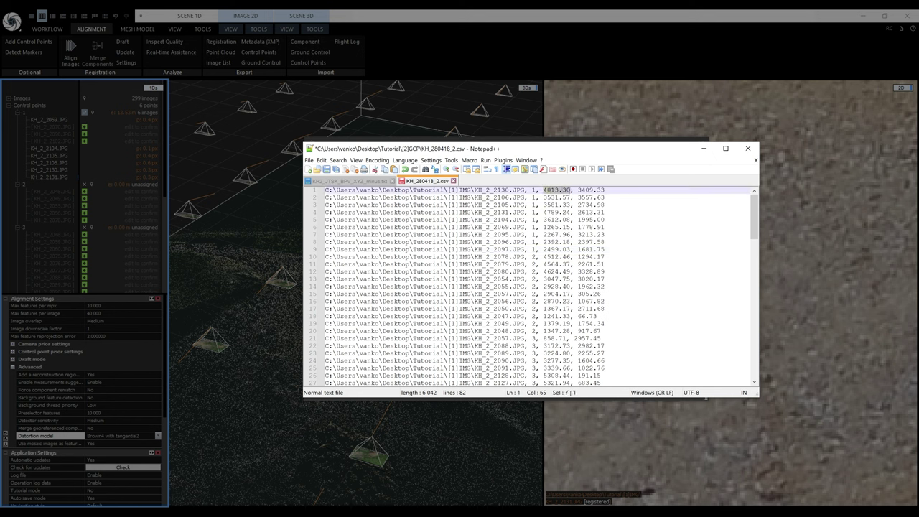
drag(578, 190, 606, 191)
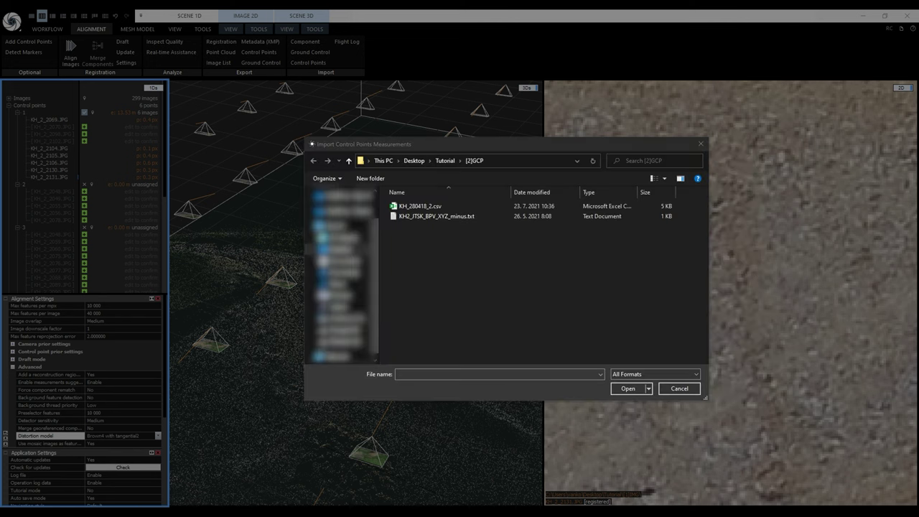
Choose KH_280418_2.csv and open it for import
click(452, 207)
click(621, 387)
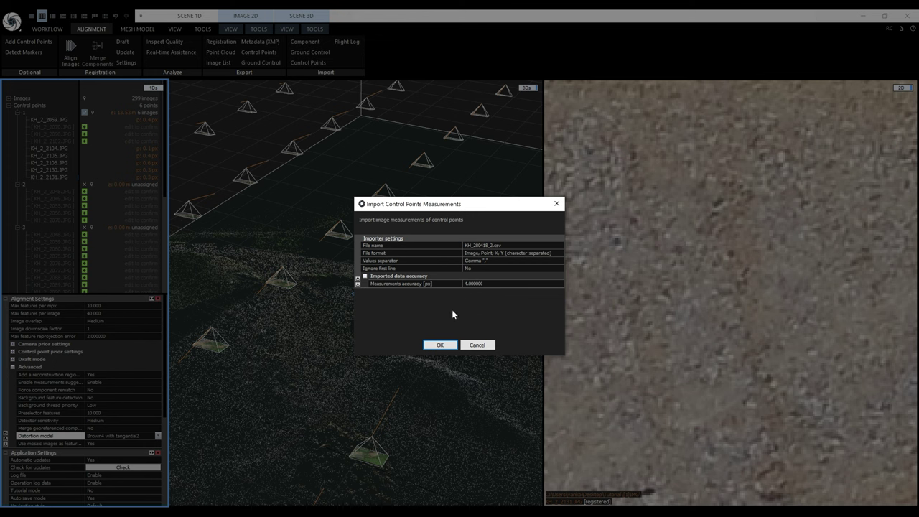
click(439, 344)
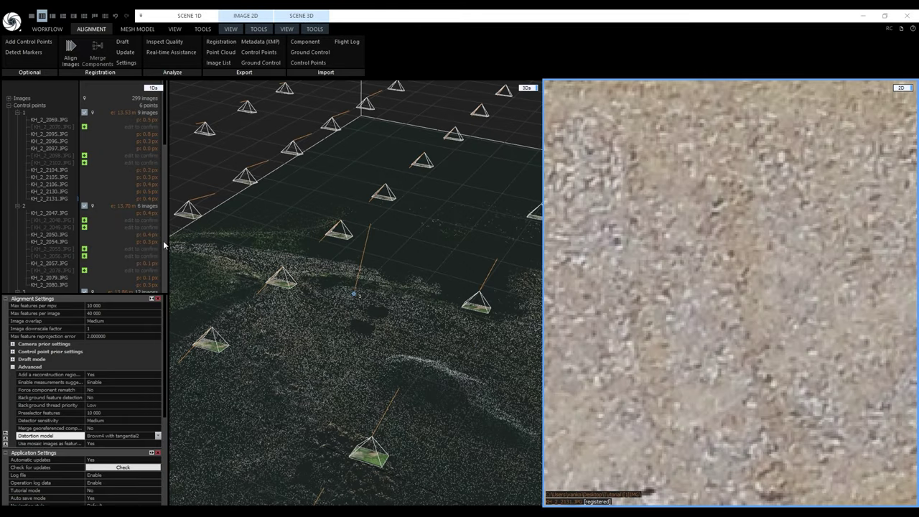
scroll(51, 170, down, 10)
scroll(50, 170, down, 5)
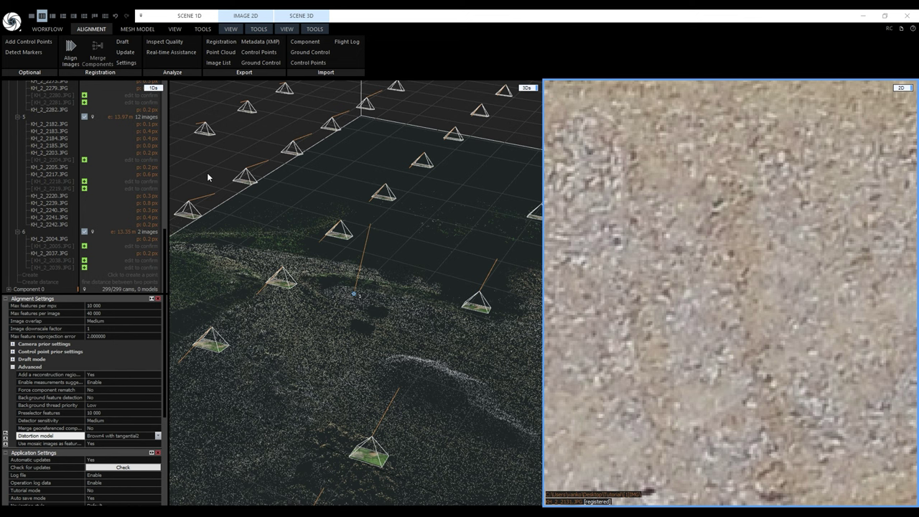
mouse_move(66, 187)
scroll(47, 218, up, 10)
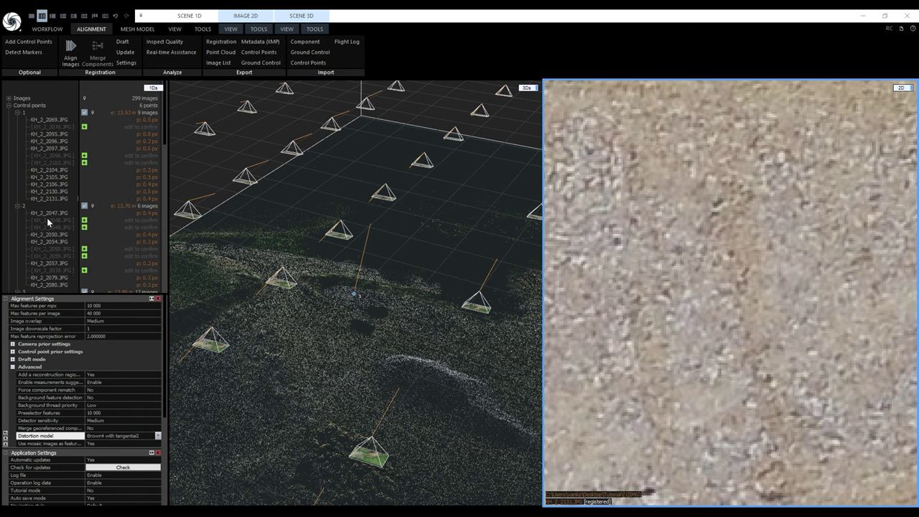
Select all control points, run Clear Suggestions, and switch to a single 3D view layout
key(ctrl+a)
click(28, 113)
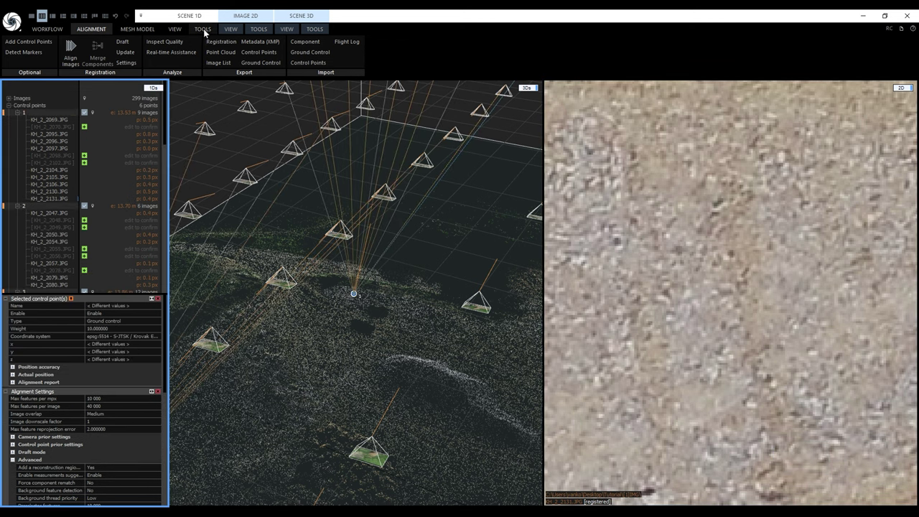
click(203, 30)
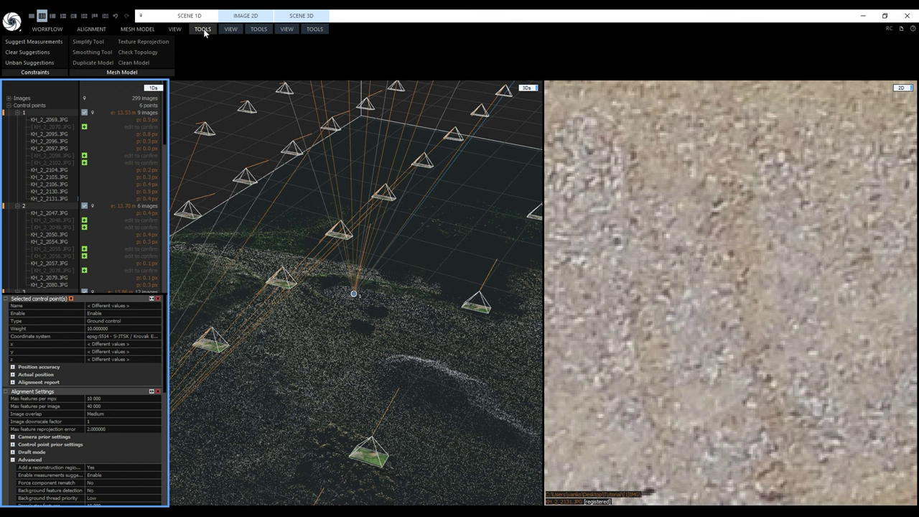
click(28, 51)
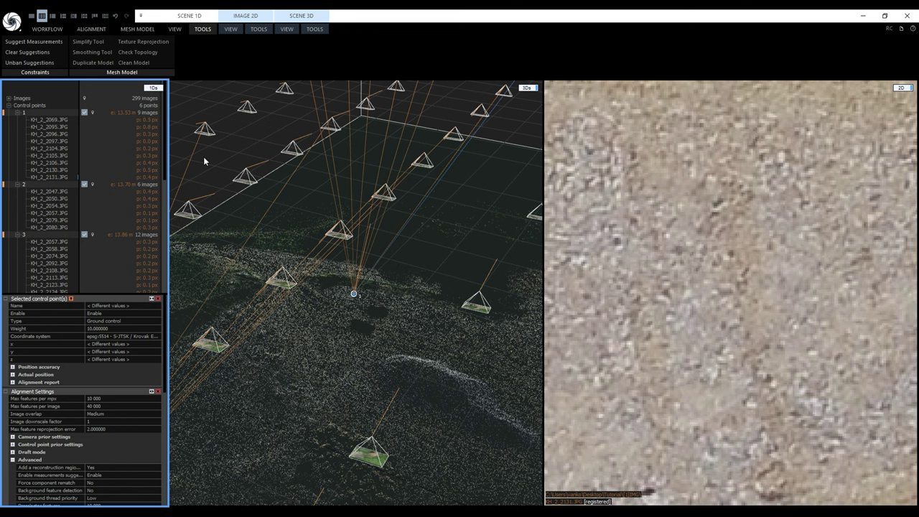
key(alt+3)
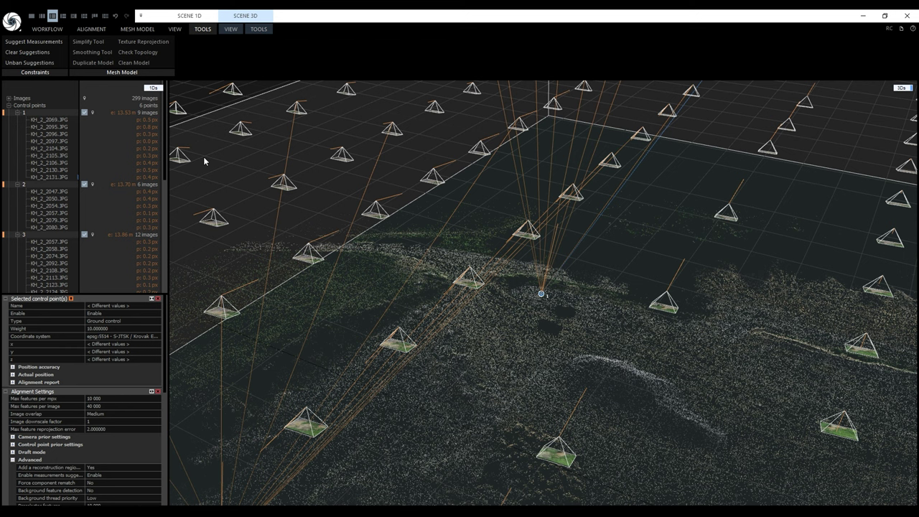
Set the Absolute pose prior of all 299 images to Unknown so GPS positions are ignored
key(ctrl+d)
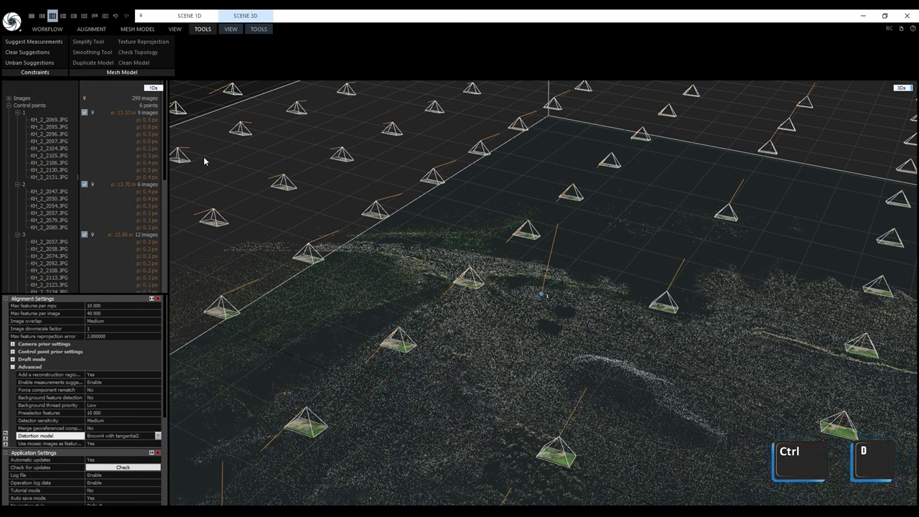
key(ctrl+a)
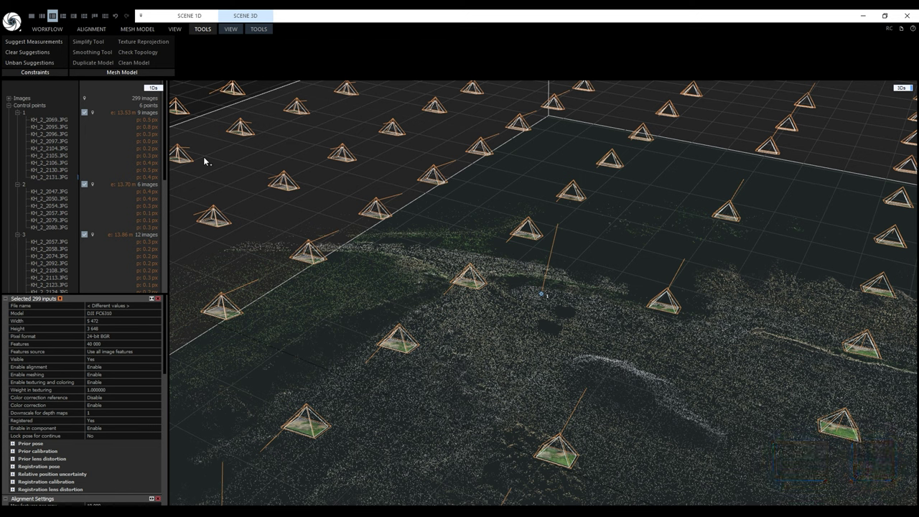
click(12, 444)
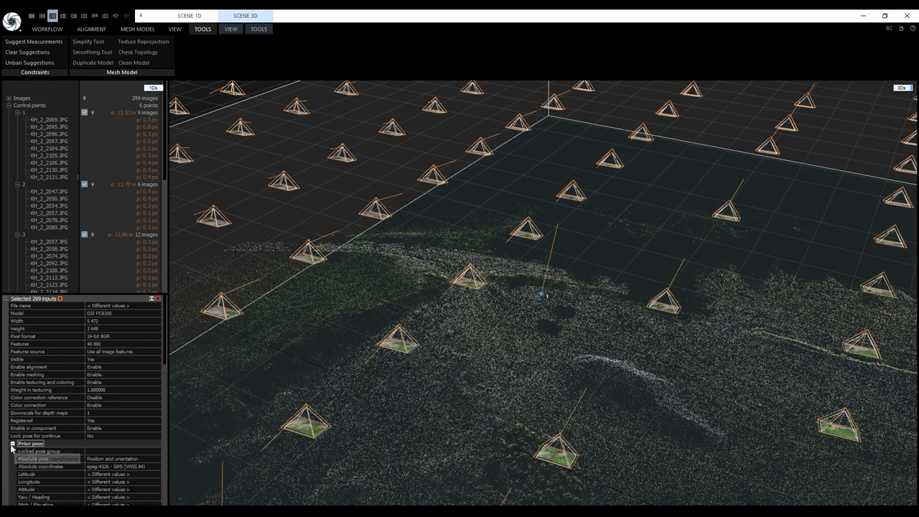
click(158, 459)
click(158, 459)
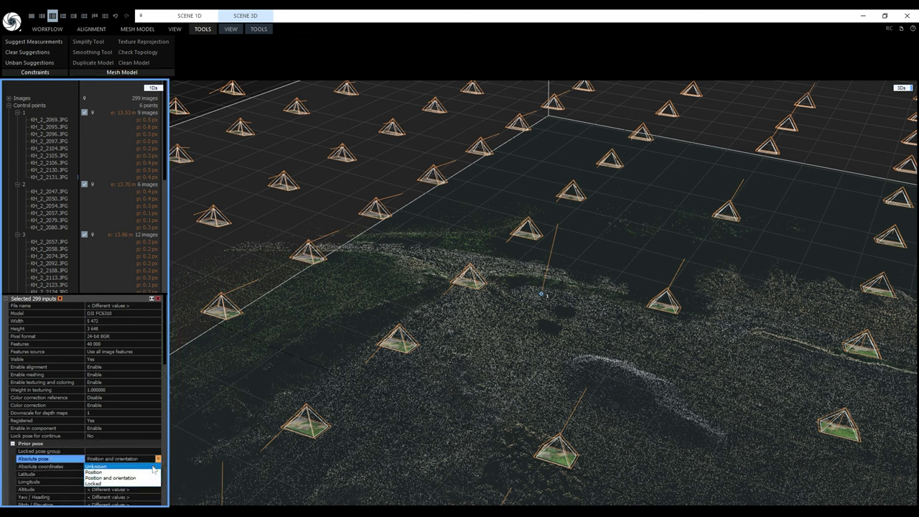
click(153, 466)
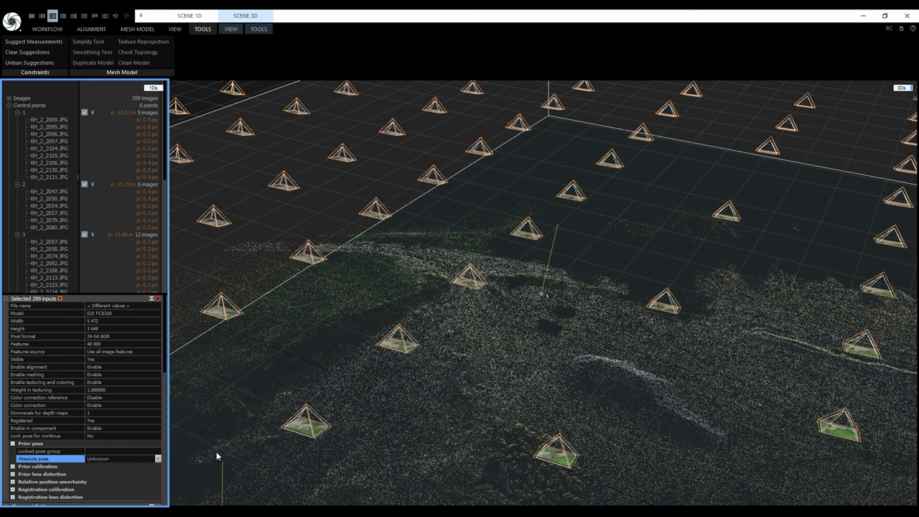
click(91, 29)
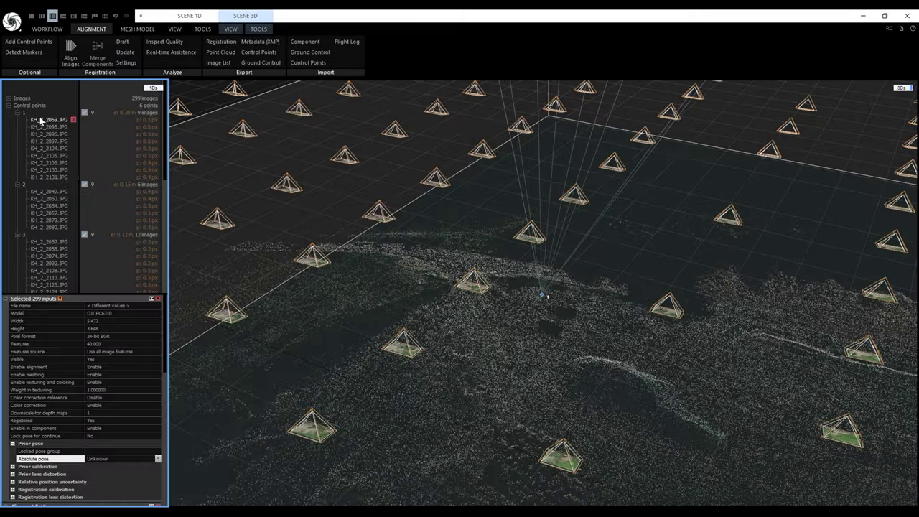
Collapse control points 1 through 5 in the 1Ds tree
click(17, 112)
click(18, 119)
click(17, 126)
click(17, 134)
click(17, 141)
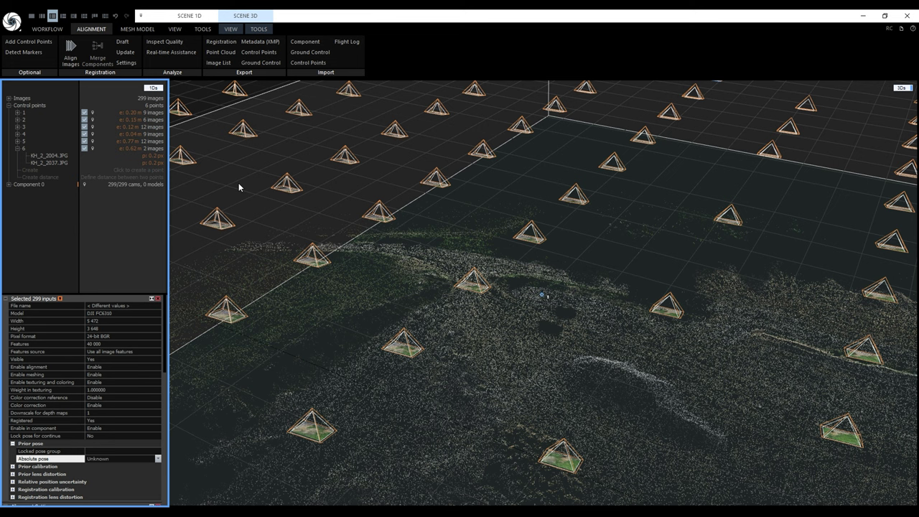
Run Align Images to create Component 0 (1) with all 299 cameras
click(75, 55)
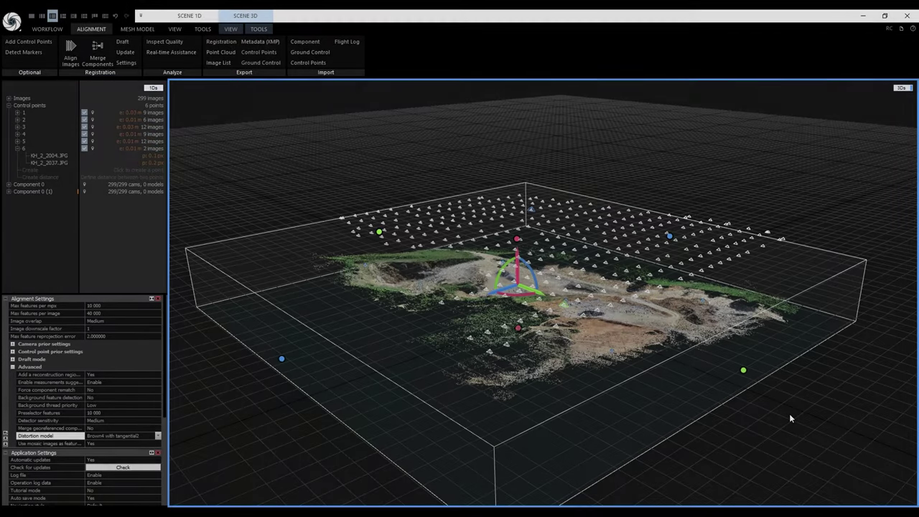